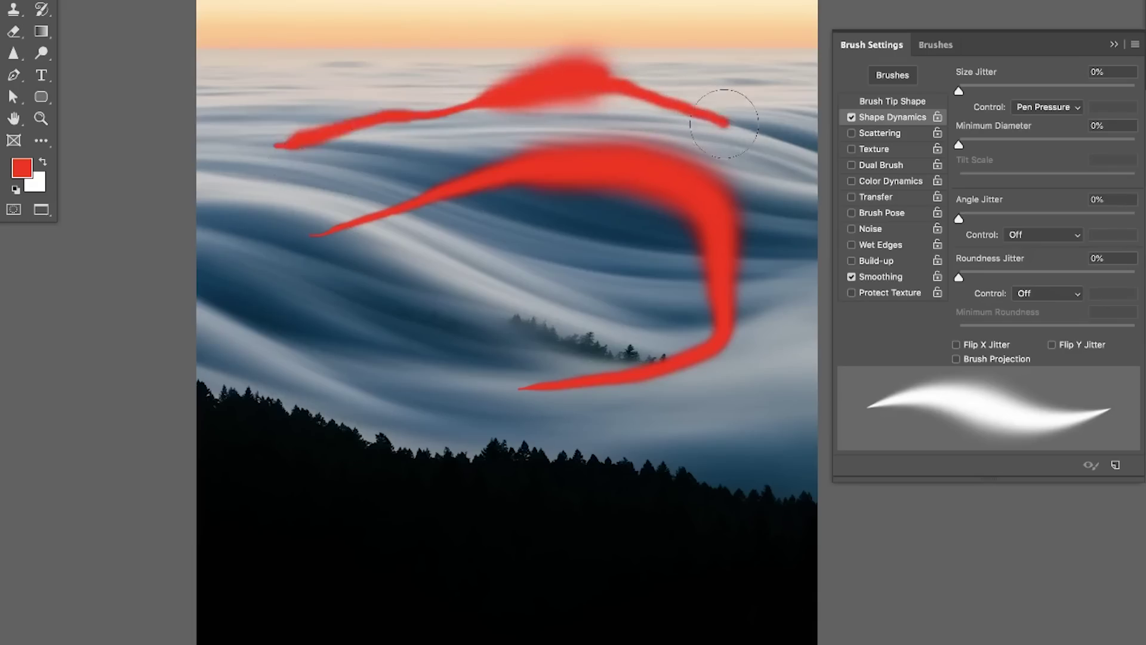
- Paint soft, pressure-faded red test strokes across the fog out to the canvas's right edge
mouse_move(724, 123)
left_mouse_down()
mouse_move(786, 157)
mouse_move(776, 220)
left_mouse_up()
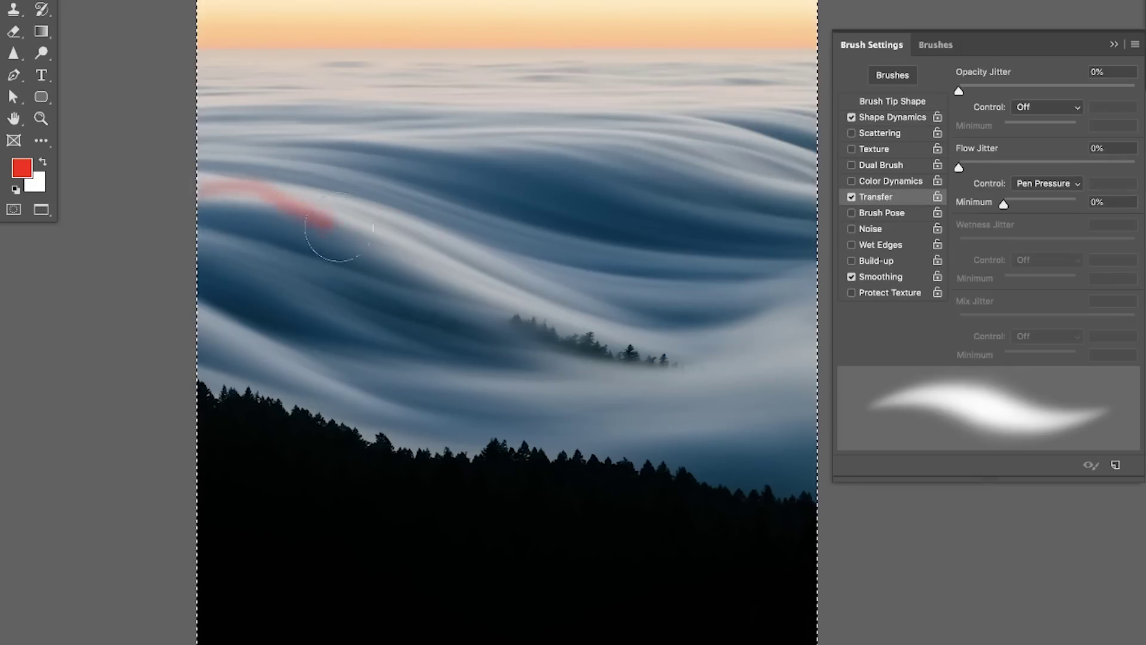
left_click_drag(338, 227, 436, 259)
mouse_move(585, 304)
left_mouse_down()
mouse_move(741, 257)
mouse_move(815, 179)
left_mouse_up()
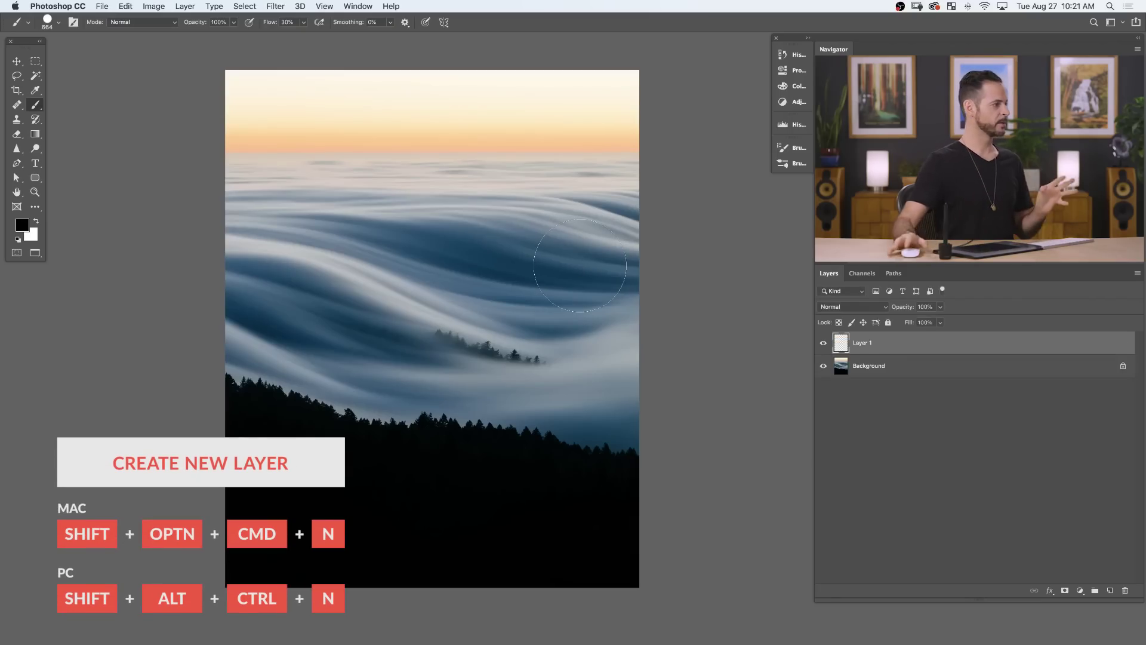
- Set the foreground colour to red
left_click(25, 227)
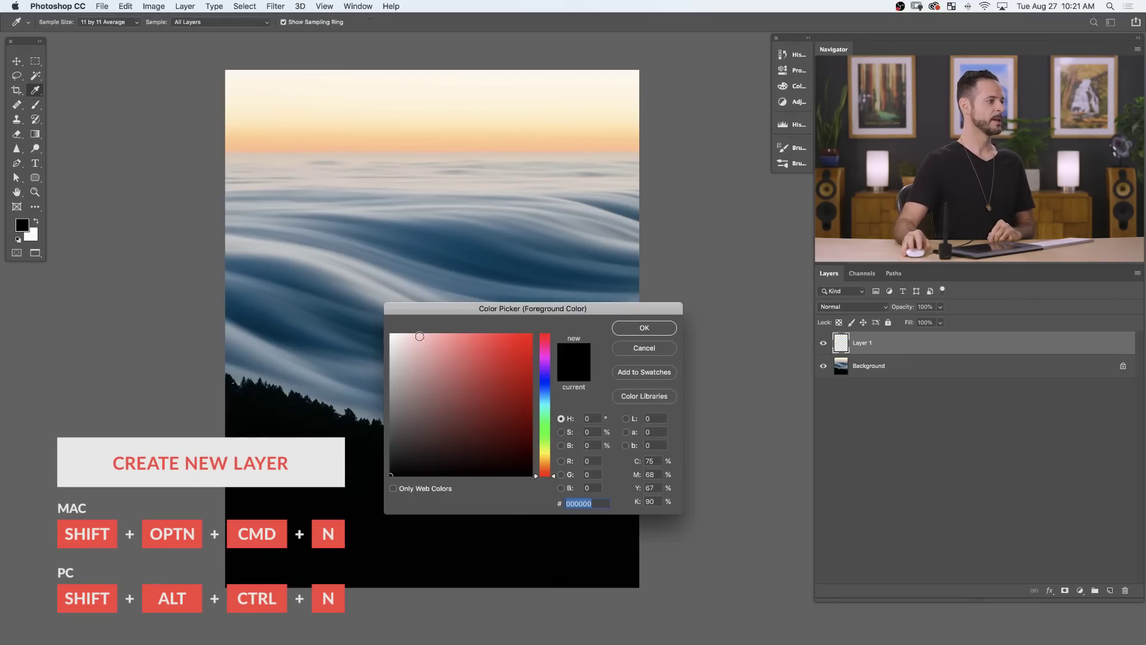
left_click(500, 360)
left_click(644, 328)
- Switch to the Brush tool at 100% flow, sized to 418 px with 0% hardness
key("b")
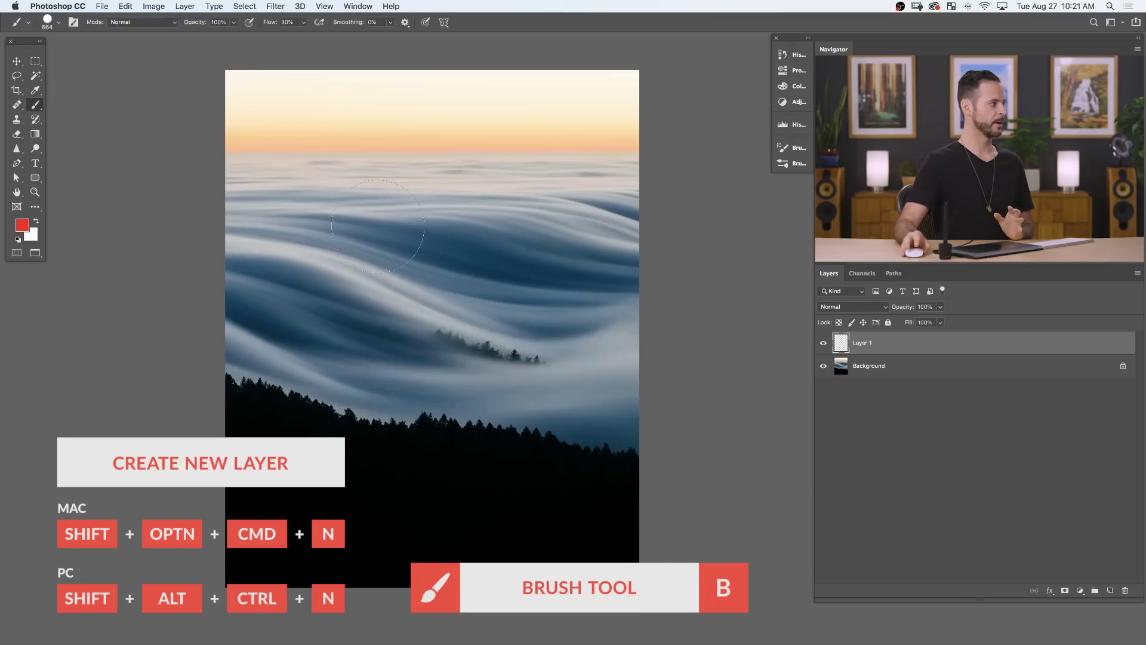
key("shift+0")
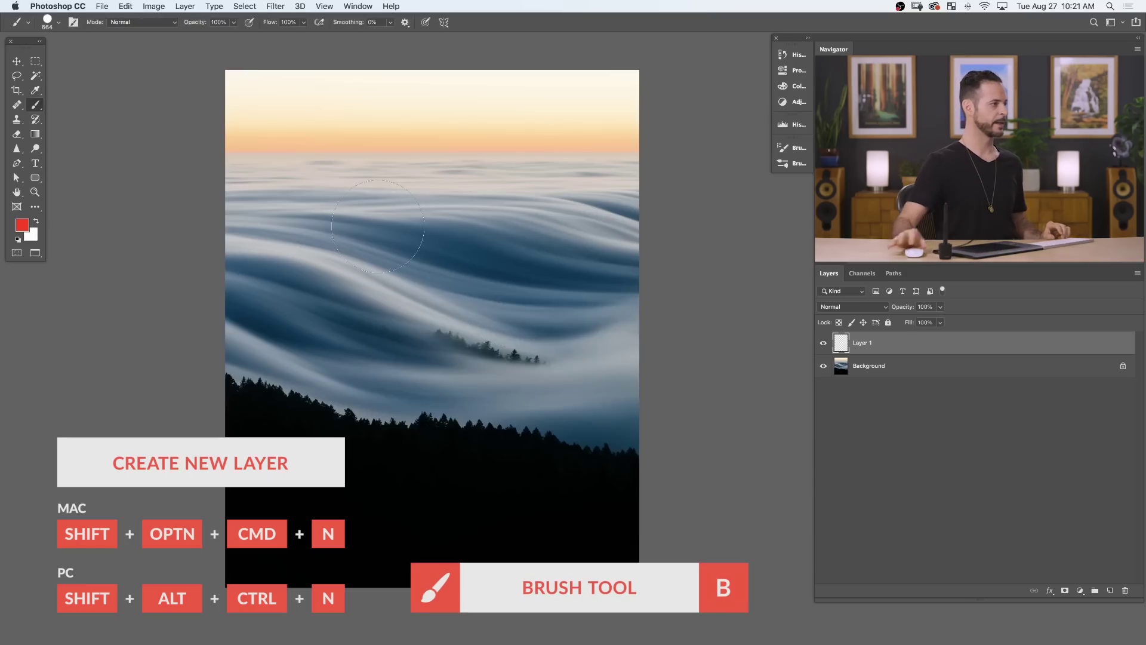
left_click_drag(358, 232, 357, 260)
mouse_move(358, 178)
left_mouse_down()
mouse_move(350, 77)
mouse_move(396, 141)
left_mouse_up()
left_click_drag(407, 263, 372, 266)
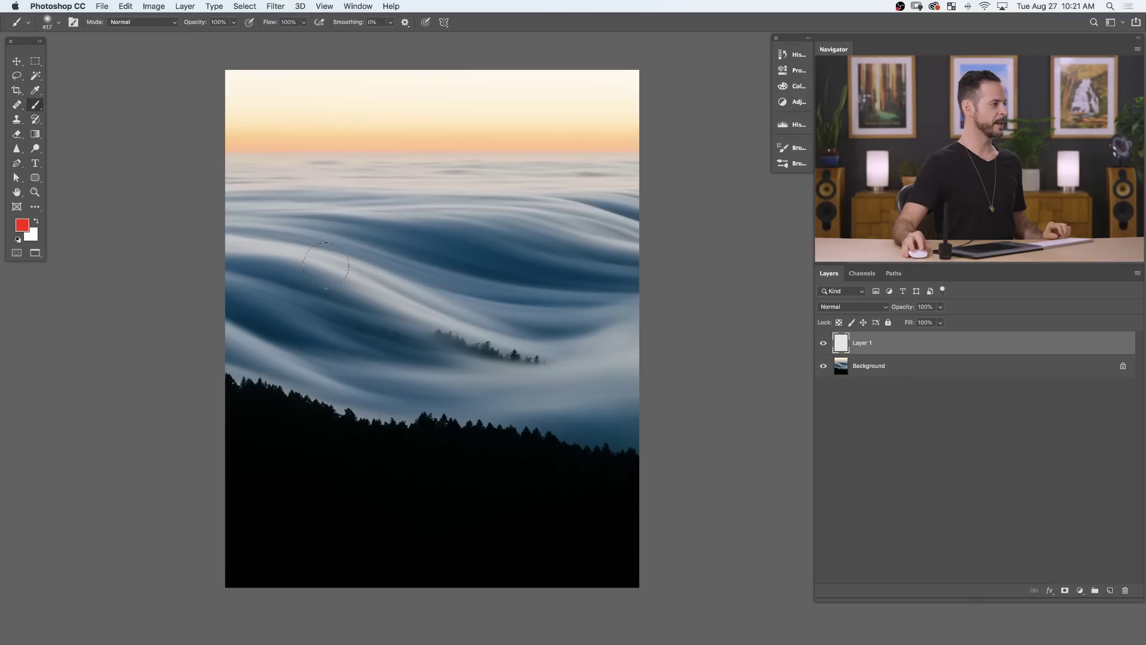
- Paint red test strokes across the fog from the left and right edges
mouse_move(247, 264)
left_mouse_down()
mouse_move(242, 254)
mouse_move(307, 249)
mouse_move(428, 311)
left_mouse_up()
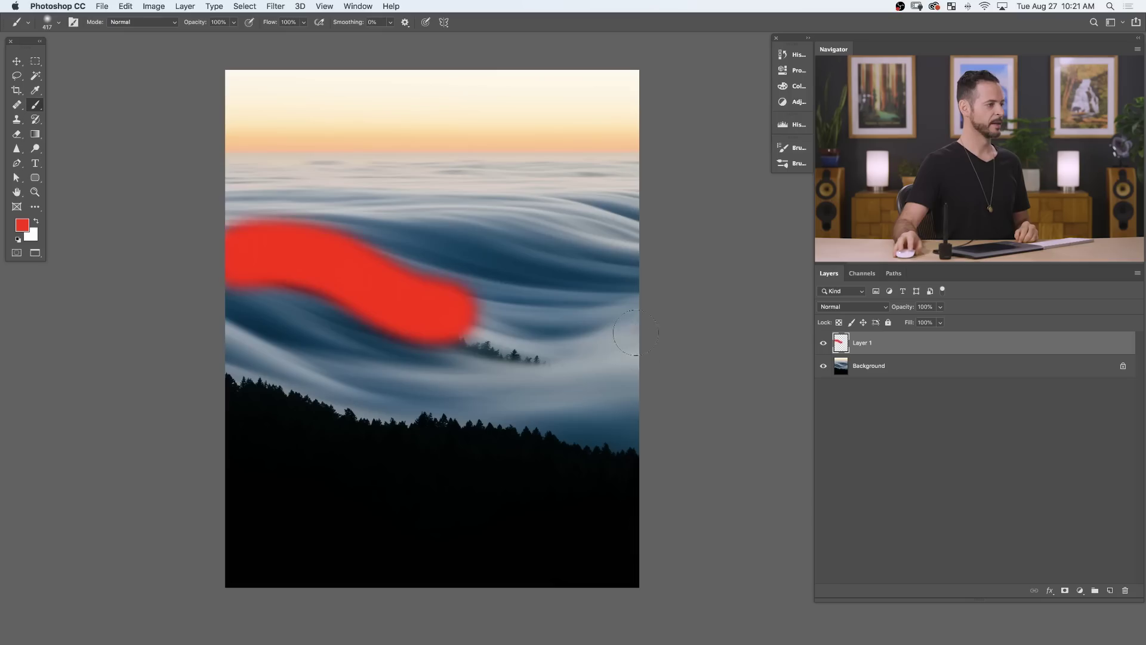
mouse_move(636, 333)
left_mouse_down()
mouse_move(548, 382)
mouse_move(391, 401)
mouse_move(337, 388)
left_mouse_up()
mouse_move(618, 401)
left_mouse_down()
mouse_move(572, 418)
mouse_move(478, 434)
left_mouse_up()
mouse_move(667, 265)
left_mouse_down()
mouse_move(489, 219)
mouse_move(387, 209)
left_mouse_up()
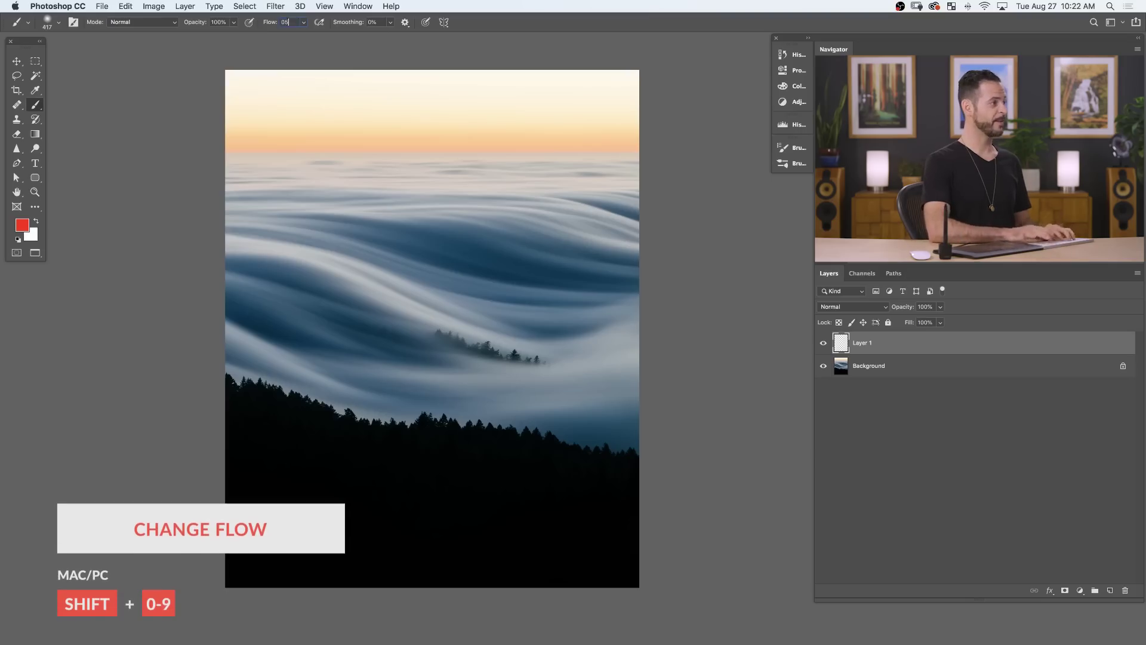
- At 5% flow, paint a faint red band from the left and another leftward from the right edge
type("05")
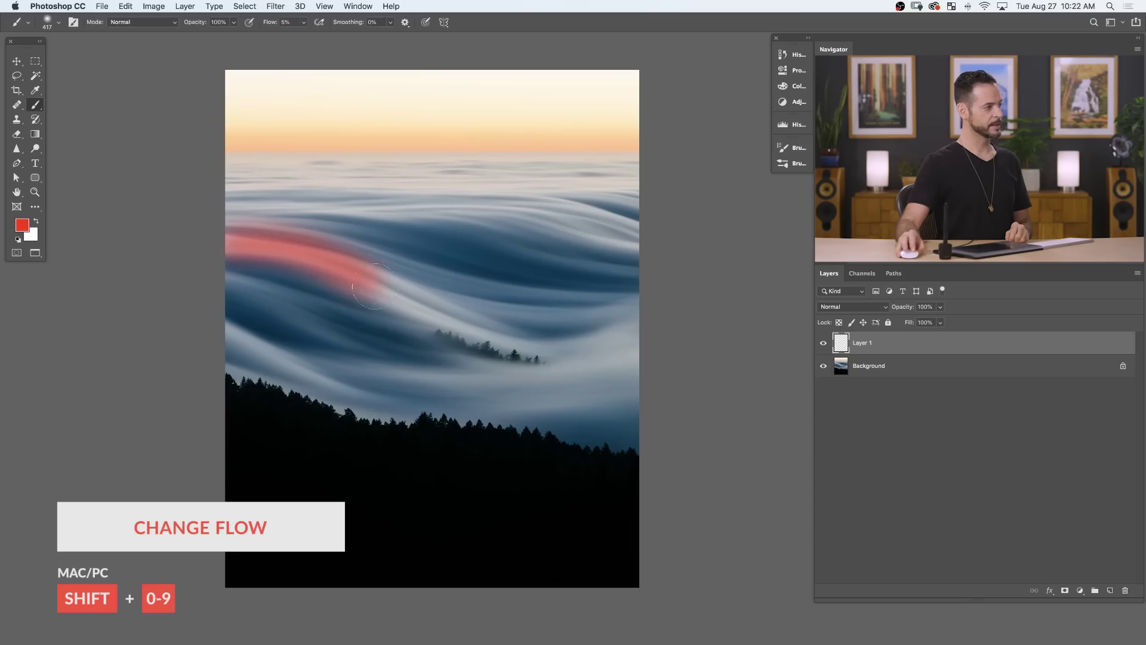
mouse_move(420, 305)
left_mouse_down()
mouse_move(479, 314)
mouse_move(280, 241)
left_mouse_up()
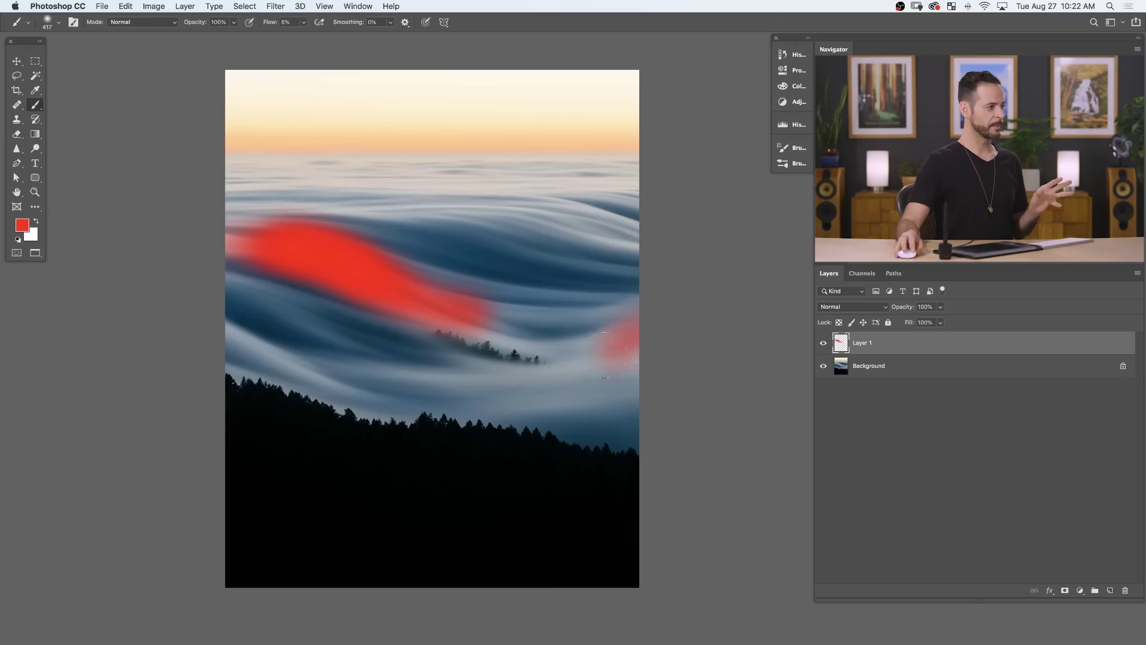
left_click_drag(606, 355, 503, 377)
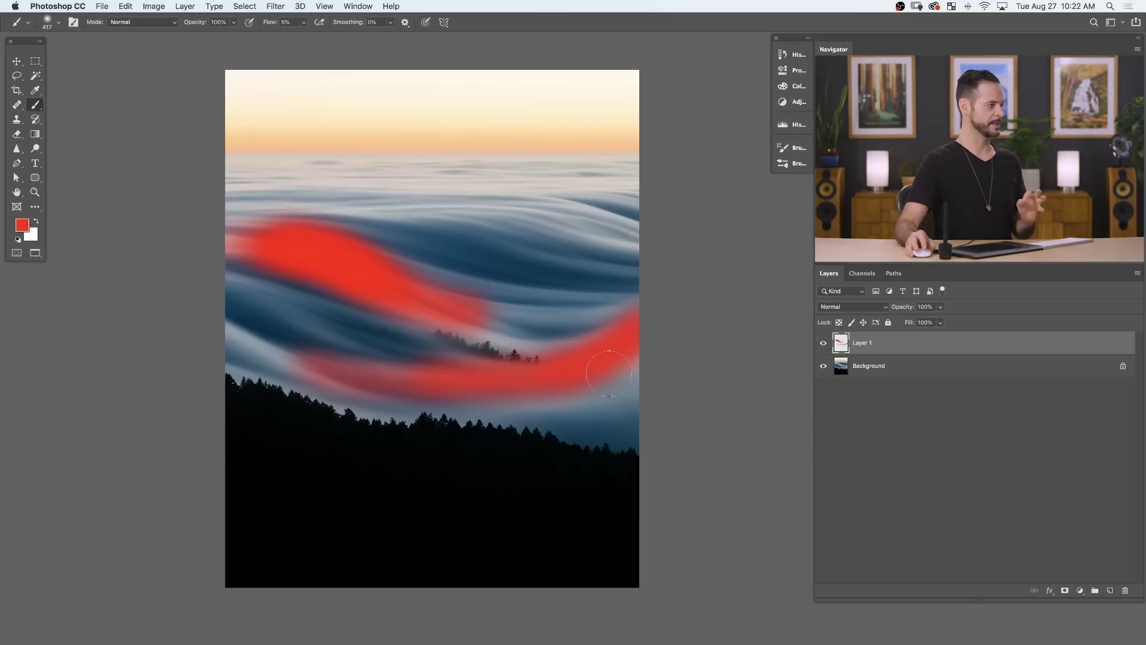
- Hide Layer 1's red strokes and turn on Shape Dynamics for the brush
left_click(823, 344)
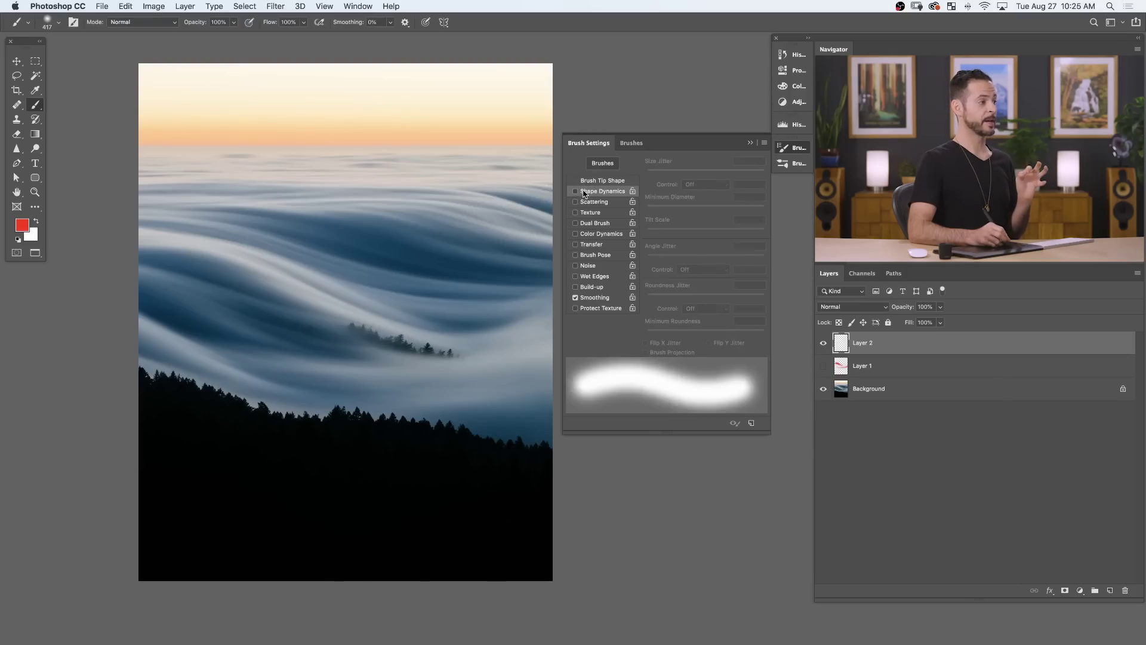
left_click(583, 192)
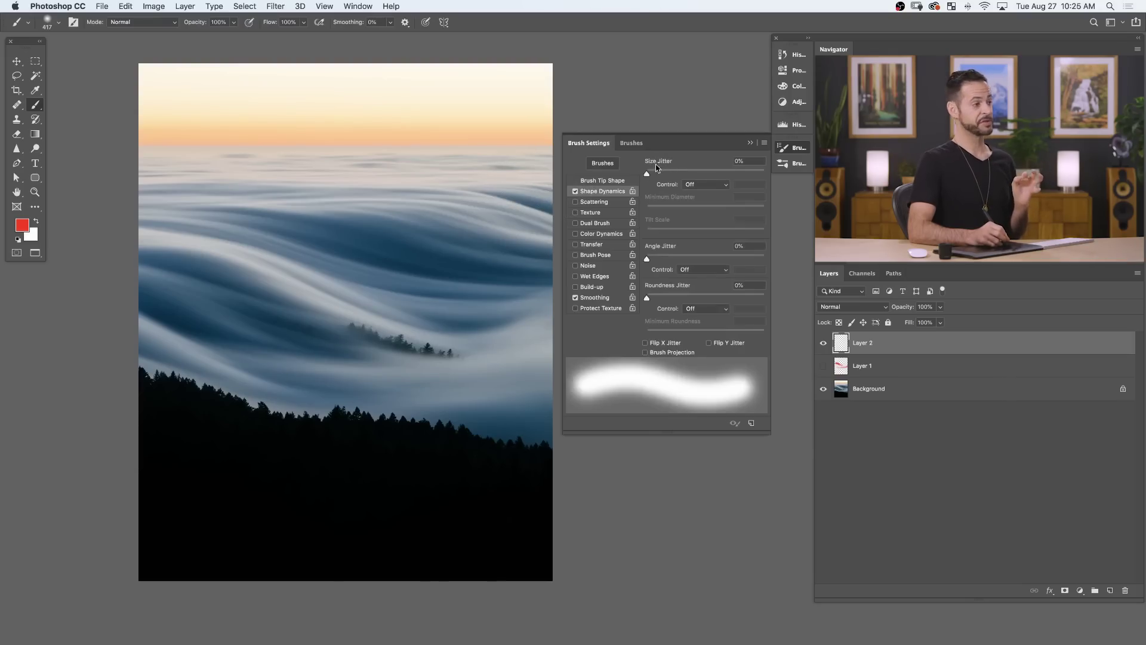
- Set Size Jitter Control to Pen Pressure and test a tapered red stroke on Layer 2
left_click(701, 186)
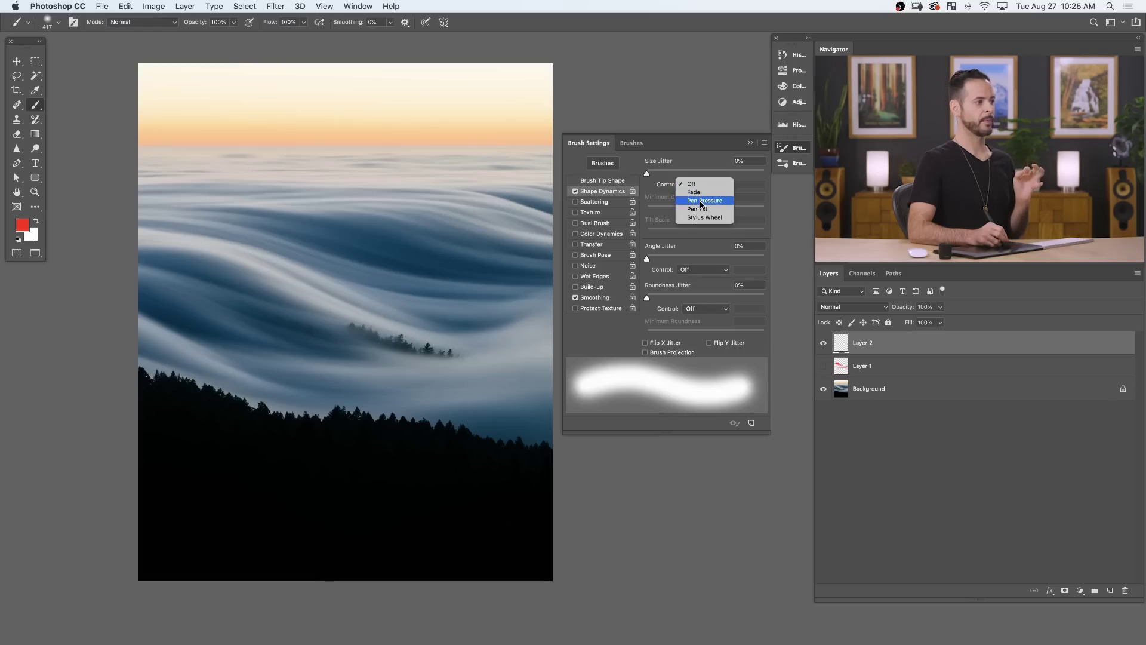
left_click(702, 201)
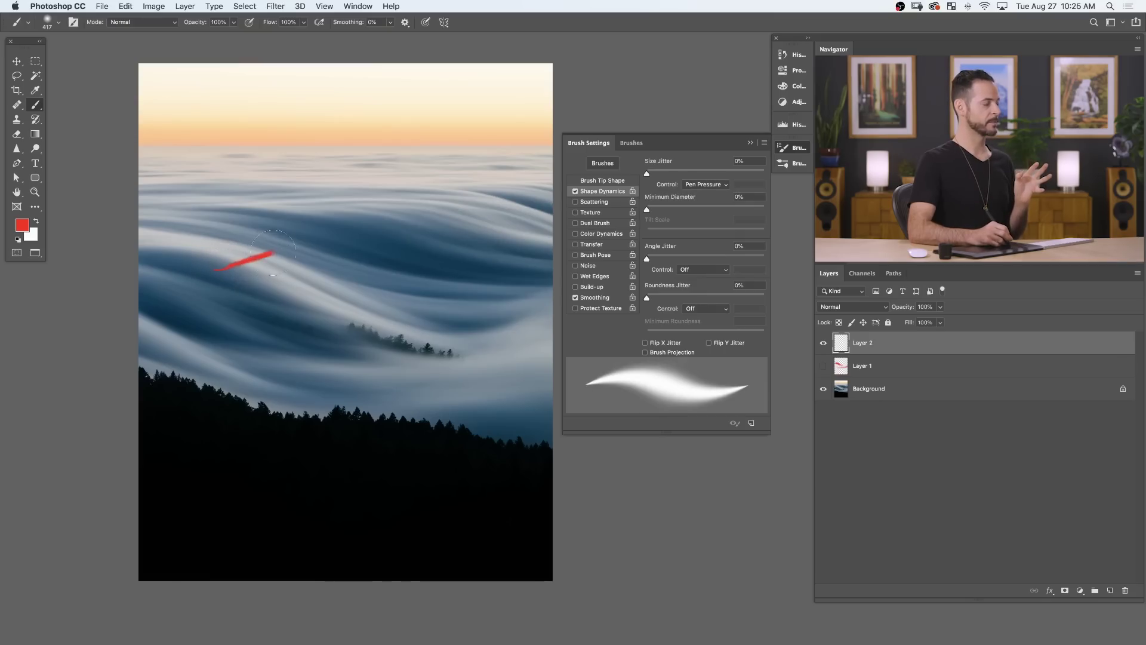
left_click_drag(366, 225, 416, 225)
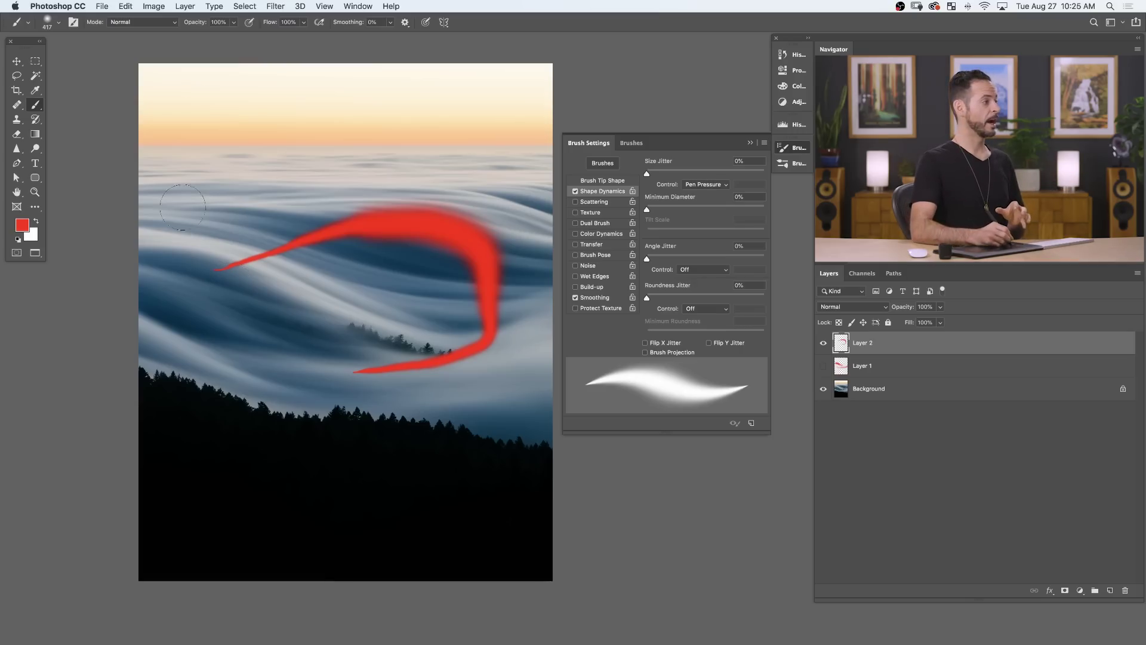
- Paint more tapered red strokes and raise Minimum Diameter to about 42%
mouse_move(189, 210)
left_mouse_down()
mouse_move(361, 160)
mouse_move(412, 158)
mouse_move(531, 216)
left_mouse_up()
left_click_drag(525, 285, 524, 352)
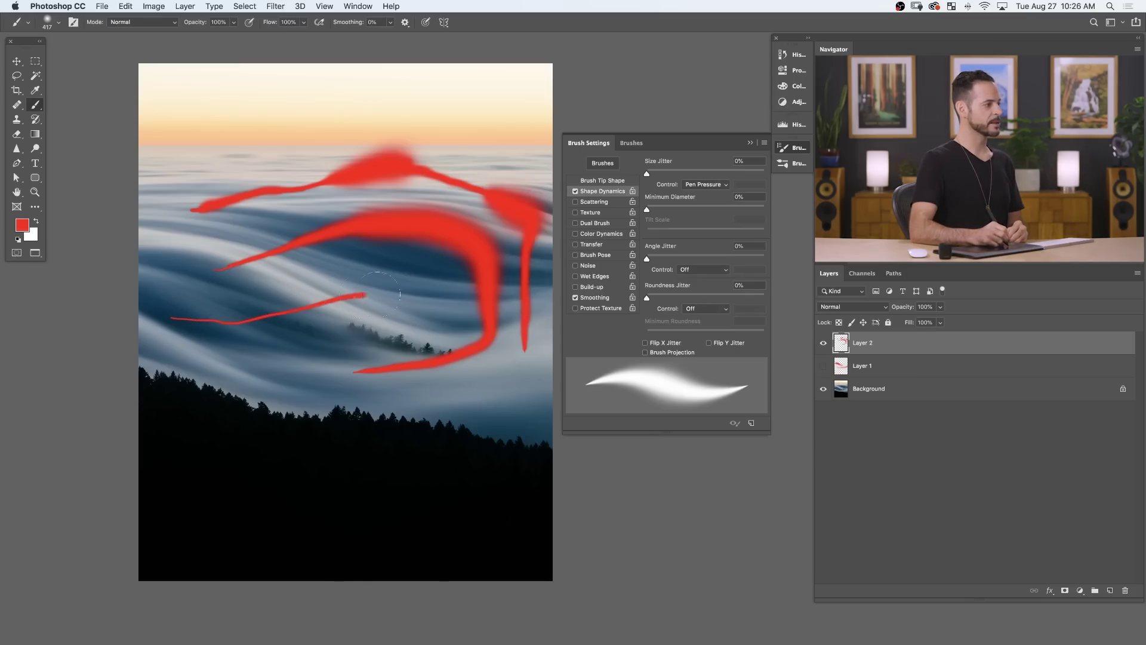
mouse_move(376, 294)
left_mouse_down()
mouse_move(455, 310)
mouse_move(289, 349)
mouse_move(140, 344)
left_mouse_up()
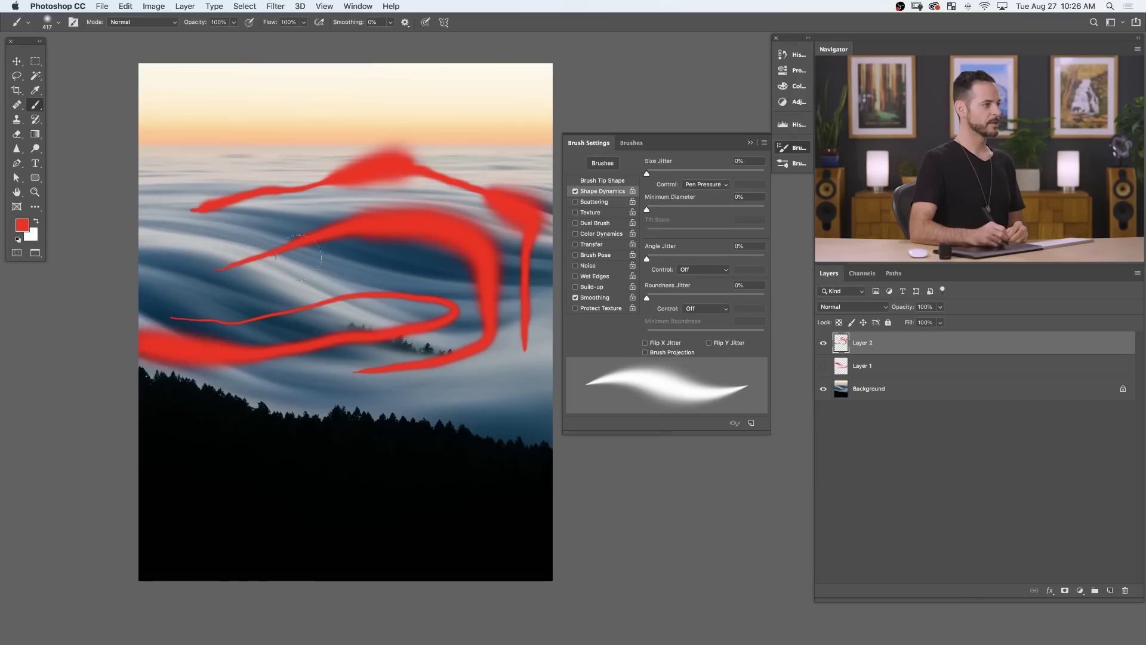
left_click_drag(669, 206, 696, 208)
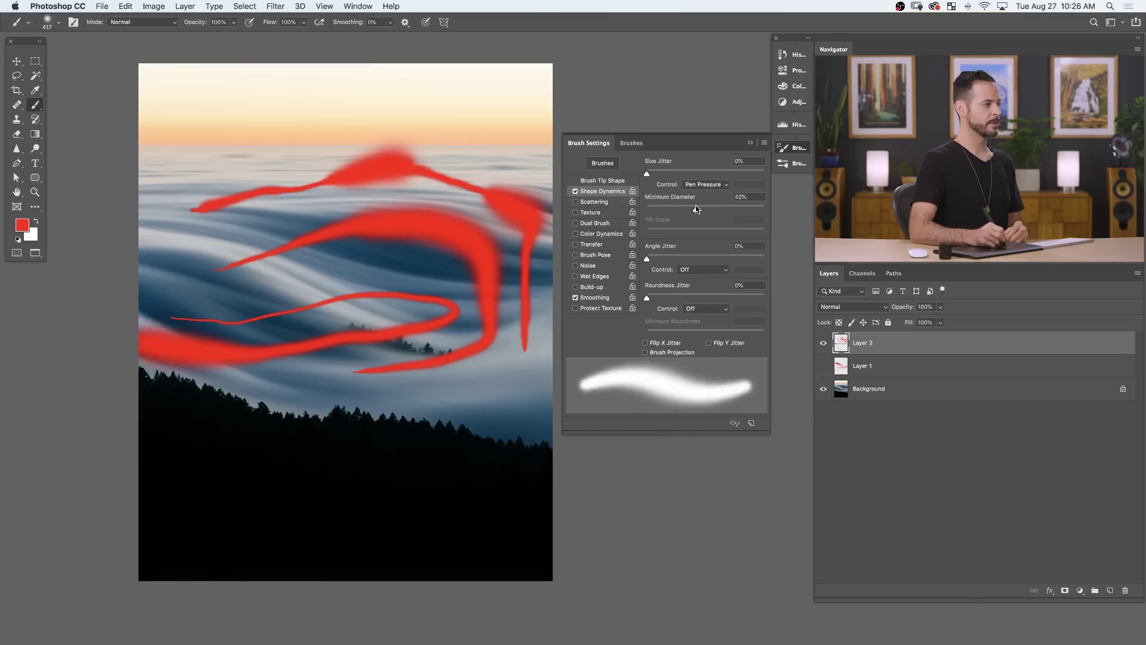
- Clear Layer 2, paint a red stroke from the left edge, and lower Minimum Diameter to 30%
key("Delete")
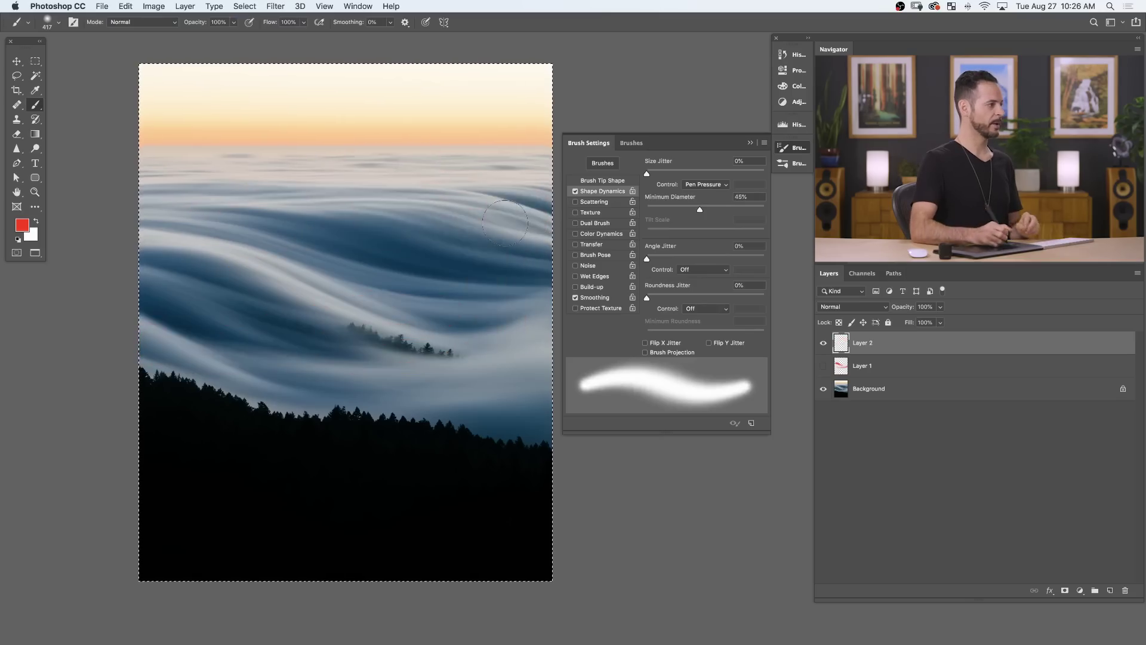
key("cmd+a")
mouse_move(143, 233)
left_mouse_down()
mouse_move(507, 325)
mouse_move(558, 321)
left_mouse_up()
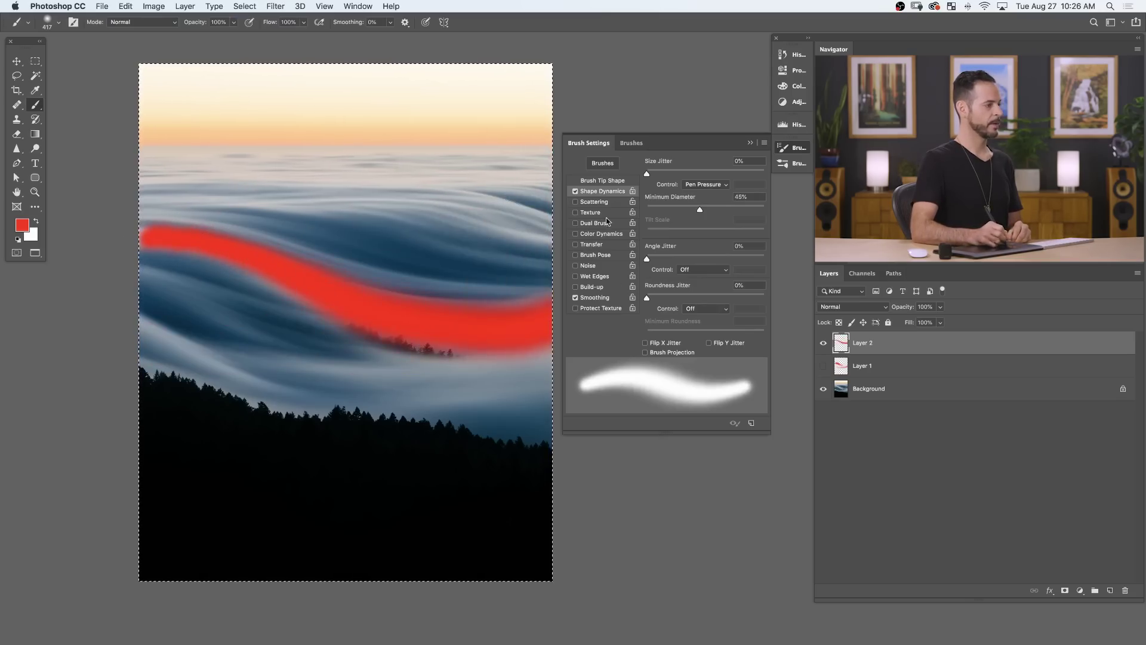
left_click_drag(690, 208, 681, 209)
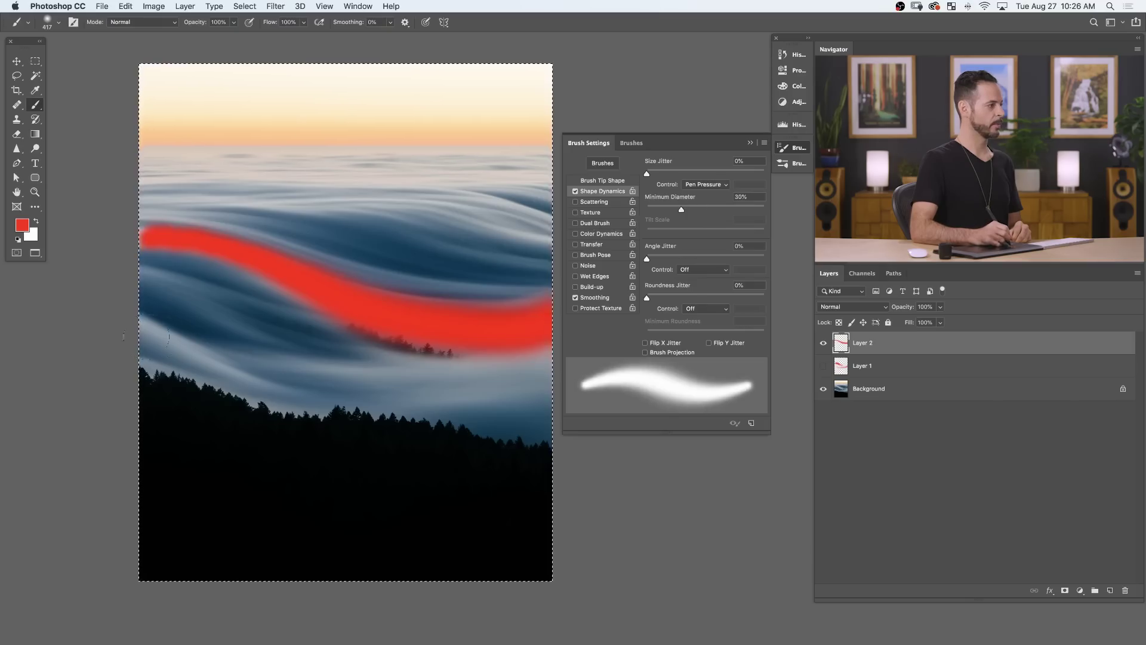
- Paint two more red strokes and lower Minimum Diameter to 21%
mouse_move(132, 323)
left_mouse_down()
mouse_move(224, 367)
mouse_move(281, 377)
mouse_move(519, 378)
left_mouse_up()
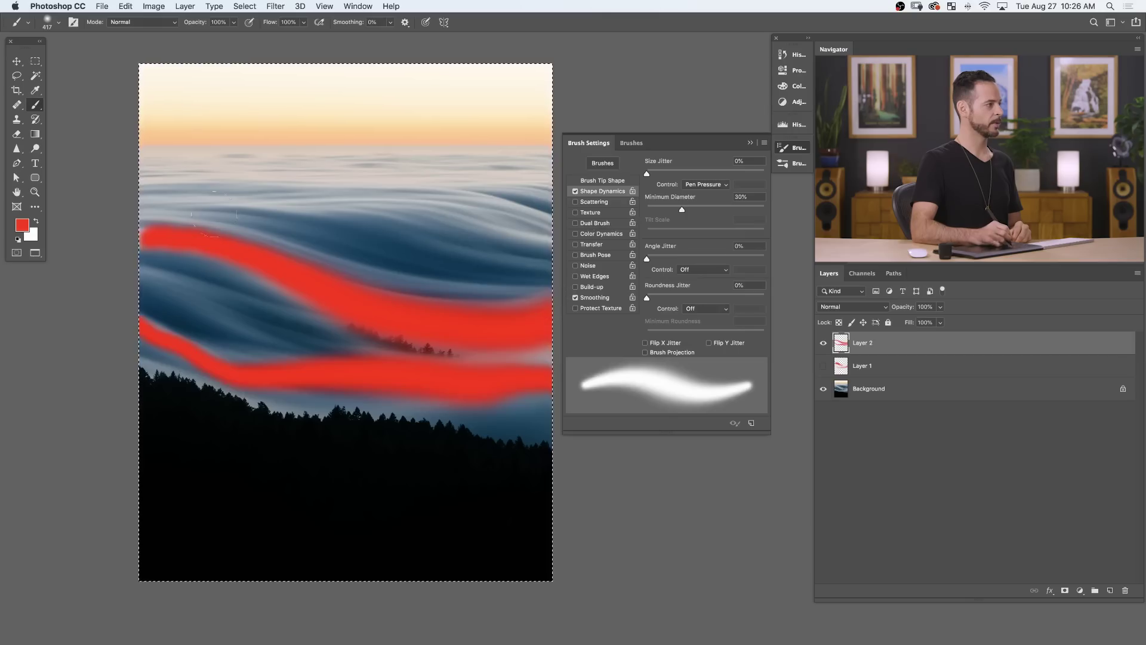
mouse_move(223, 206)
left_mouse_down()
mouse_move(383, 192)
mouse_move(508, 210)
left_mouse_up()
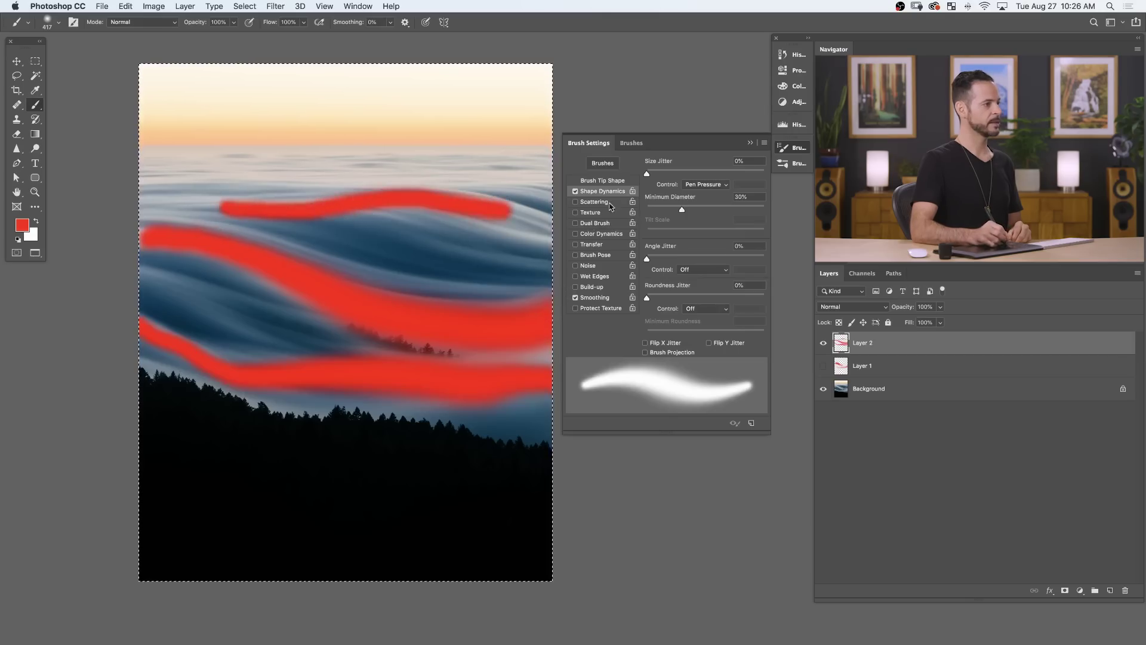
left_click_drag(684, 215, 673, 213)
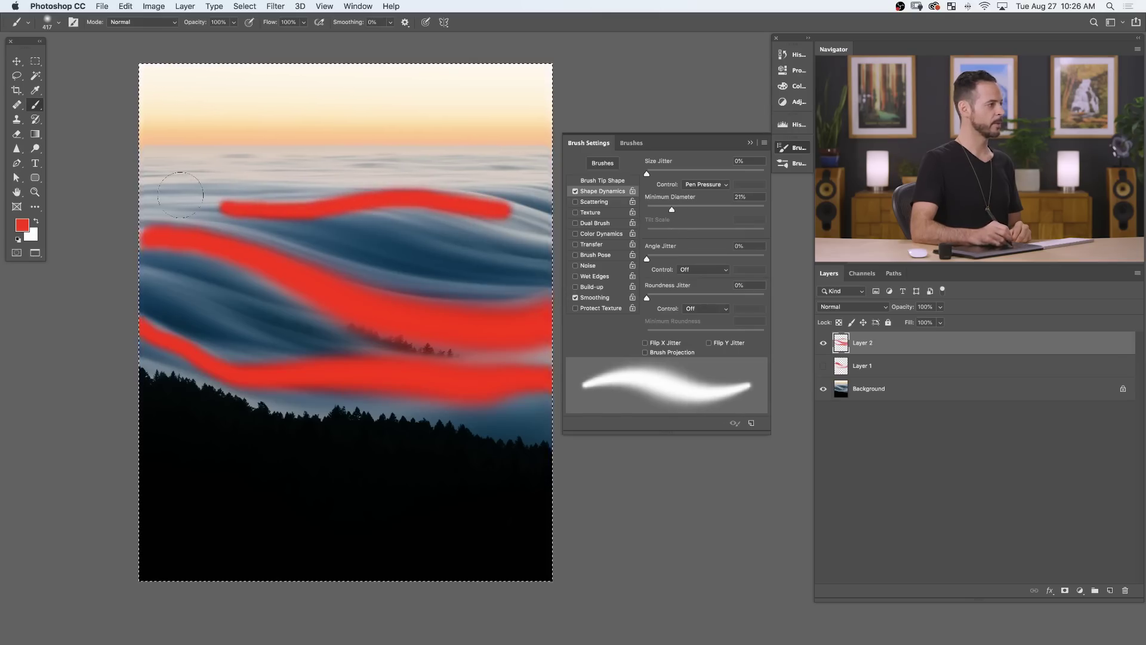
- Paint bold red strokes across the upper, middle and top fog, then remove them
left_click_drag(188, 187, 554, 173)
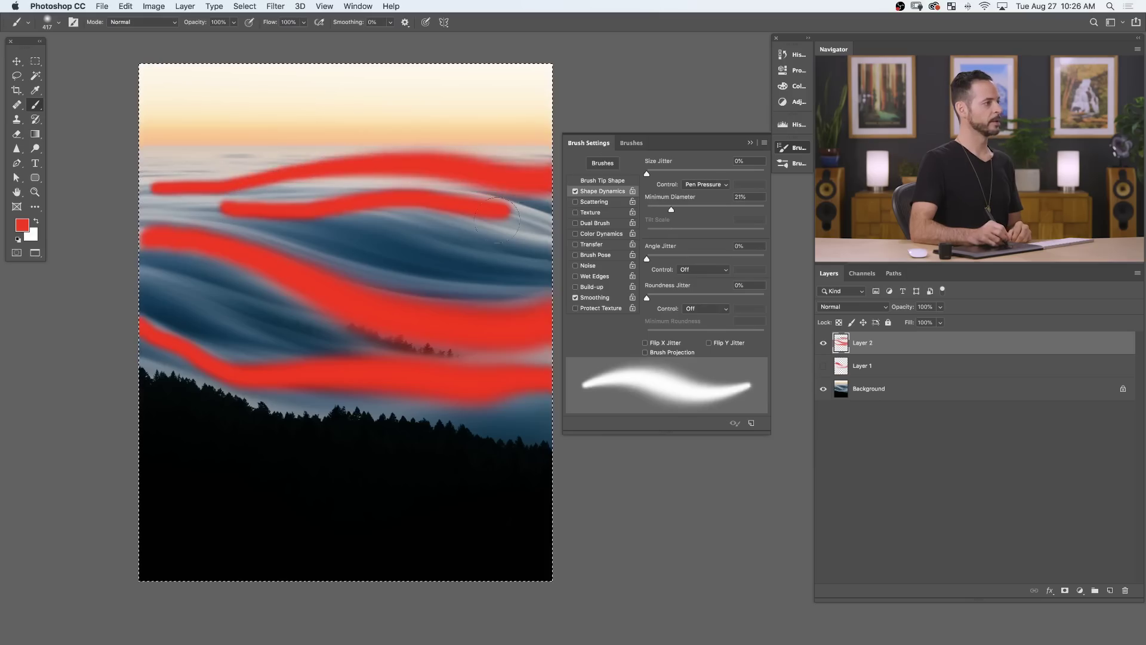
mouse_move(520, 243)
left_mouse_down()
mouse_move(394, 206)
mouse_move(136, 246)
mouse_move(192, 312)
mouse_move(352, 322)
left_mouse_up()
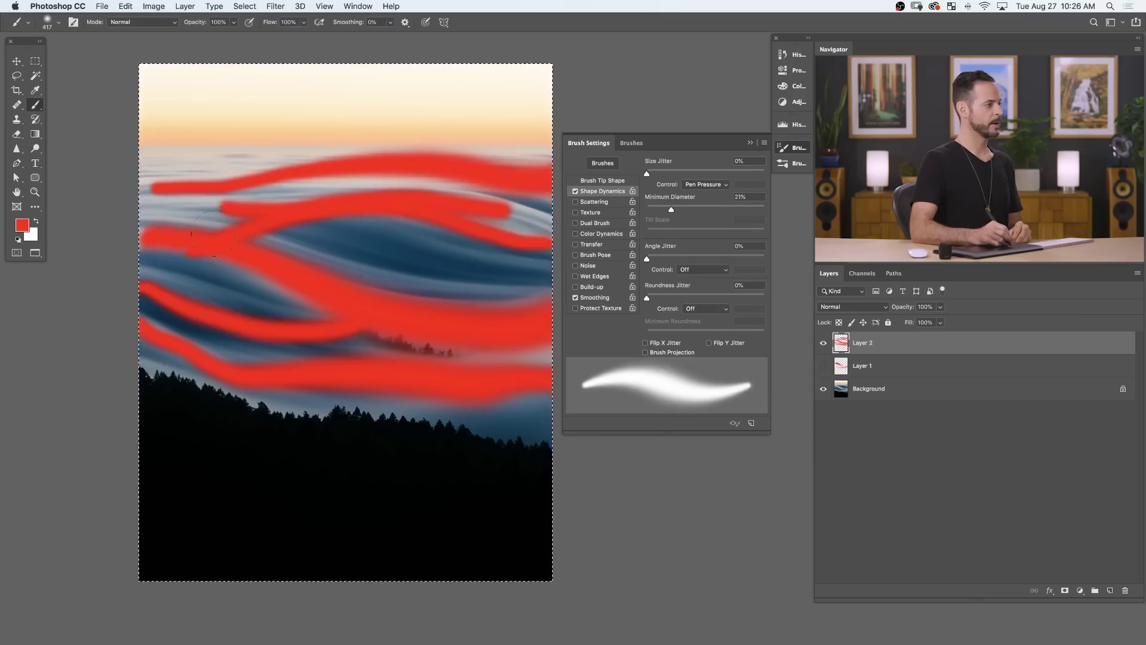
mouse_move(213, 233)
left_mouse_down()
mouse_move(436, 239)
mouse_move(514, 266)
mouse_move(338, 291)
left_mouse_up()
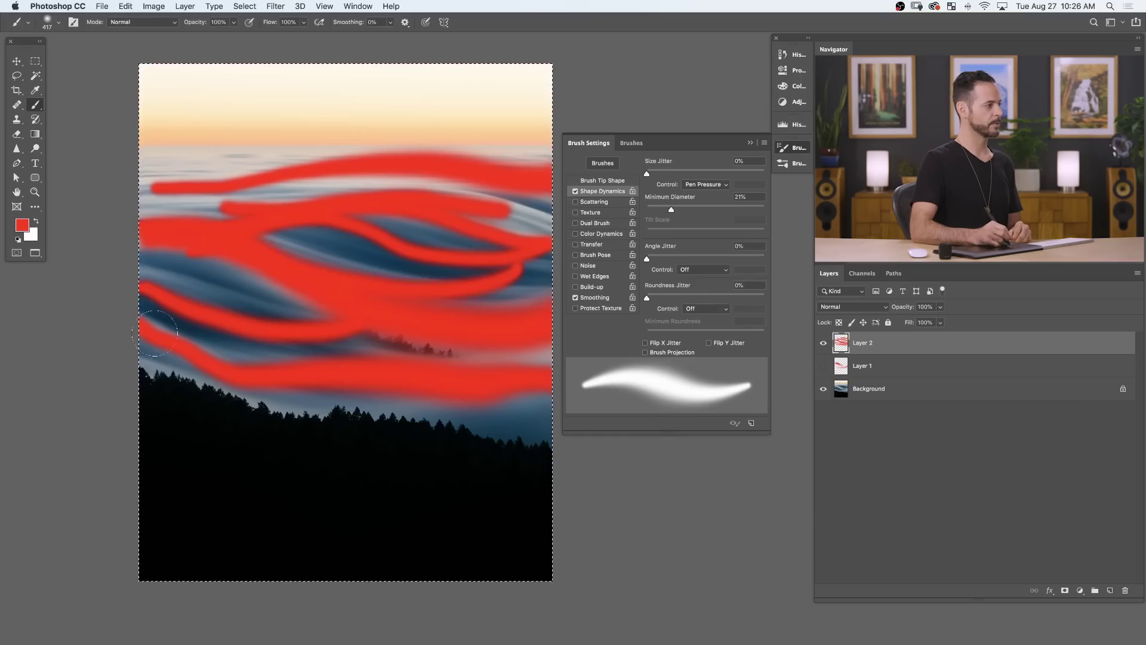
mouse_move(150, 186)
left_mouse_down()
mouse_move(246, 132)
mouse_move(519, 85)
left_mouse_up()
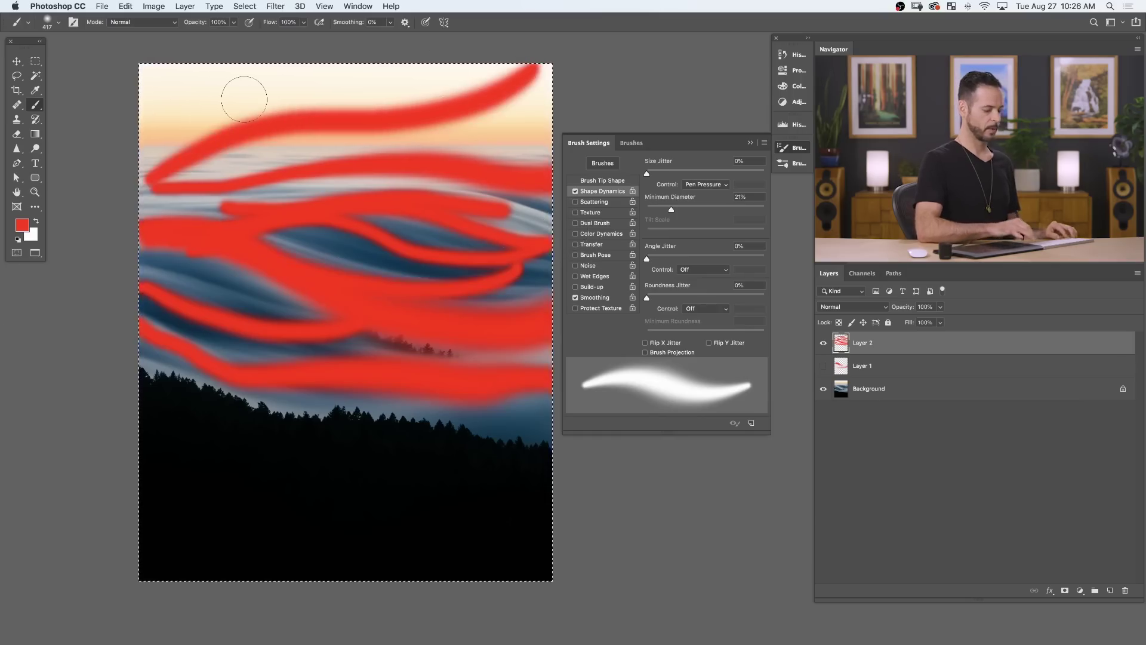
key("Delete")
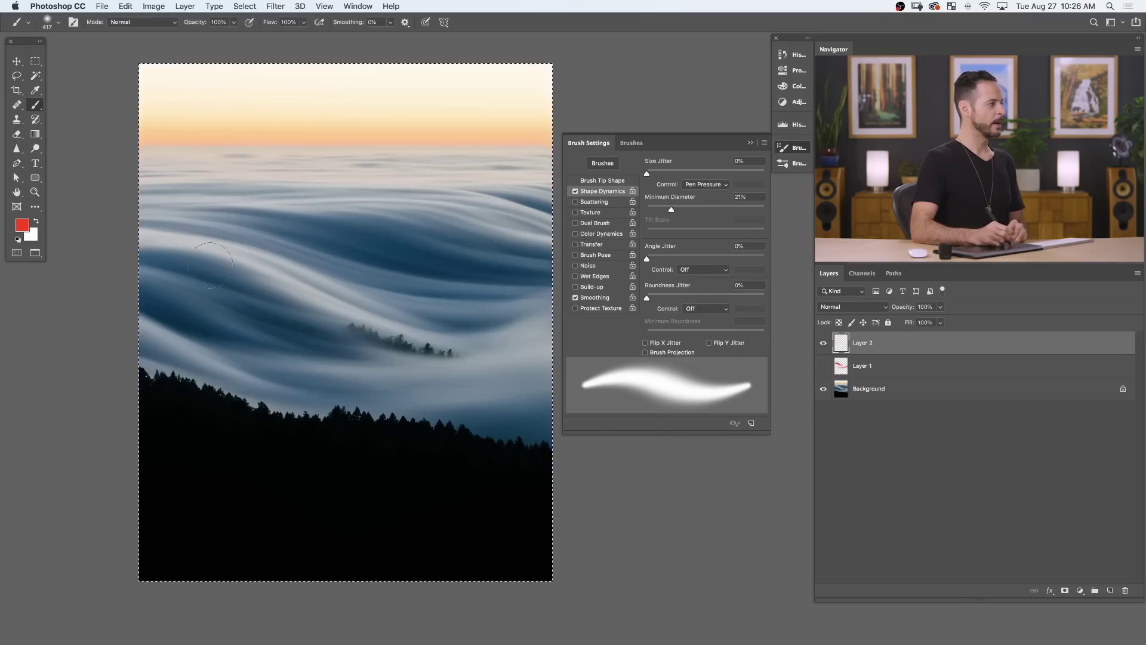
- Paint several red test strokes across the fog, then undo them until Layer 2 is empty
left_click_drag(167, 240, 458, 301)
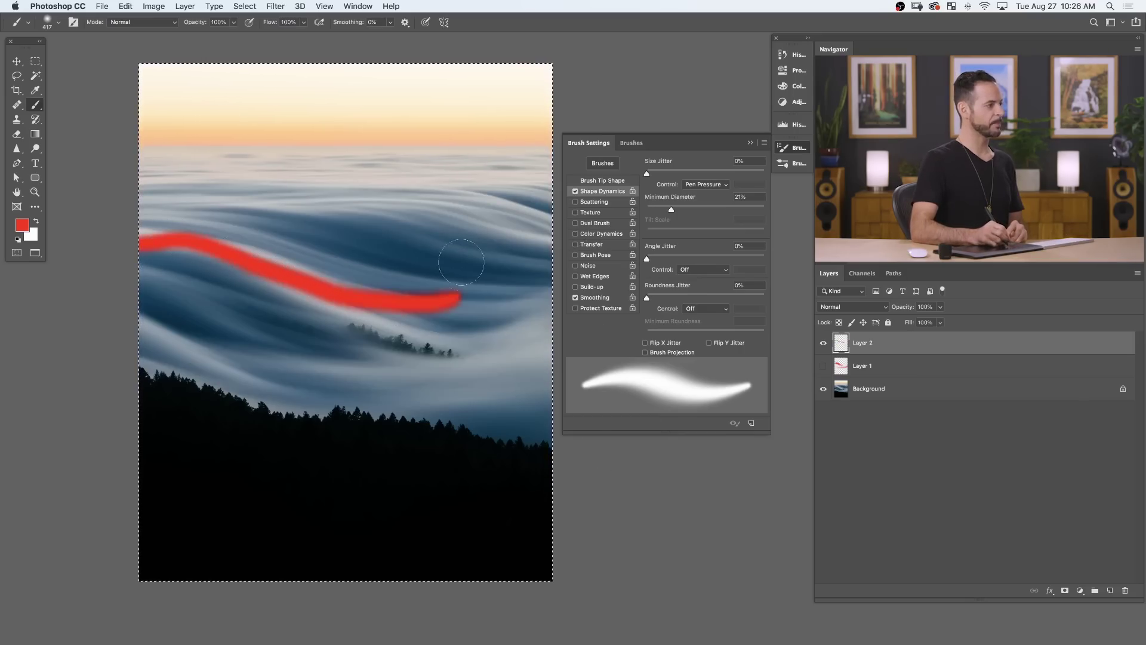
key("Delete")
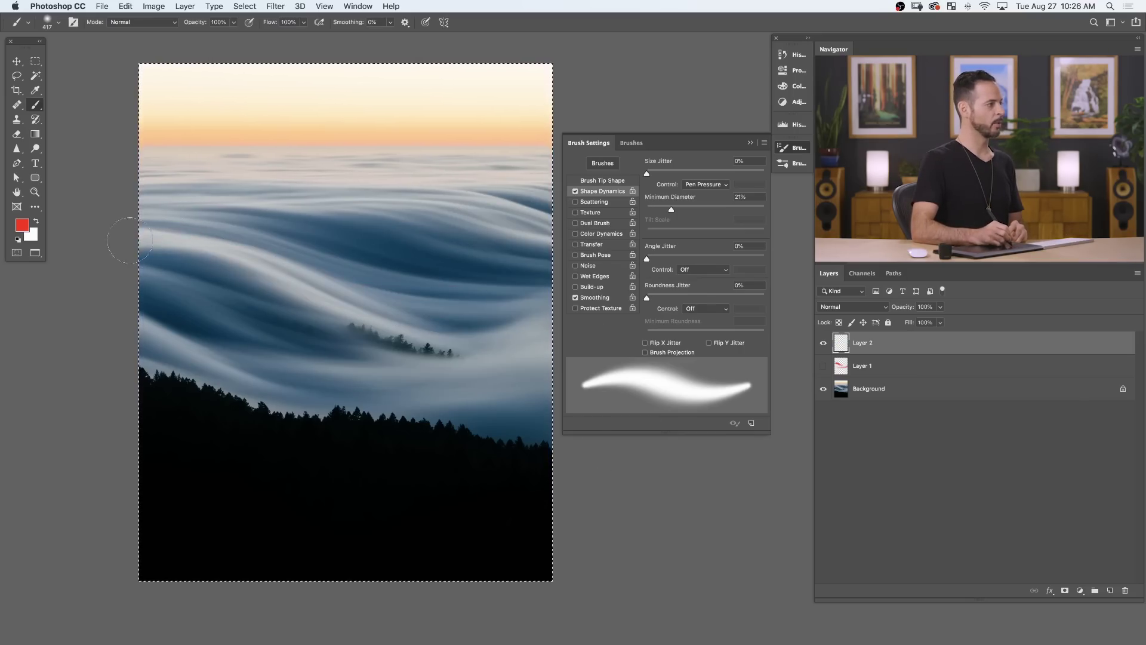
mouse_move(130, 240)
left_mouse_down()
mouse_move(190, 233)
mouse_move(316, 279)
mouse_move(492, 307)
left_mouse_up()
mouse_move(285, 201)
left_mouse_down()
mouse_move(460, 196)
mouse_move(555, 231)
left_mouse_up()
mouse_move(523, 316)
left_mouse_down()
mouse_move(173, 271)
mouse_move(508, 173)
left_mouse_up()
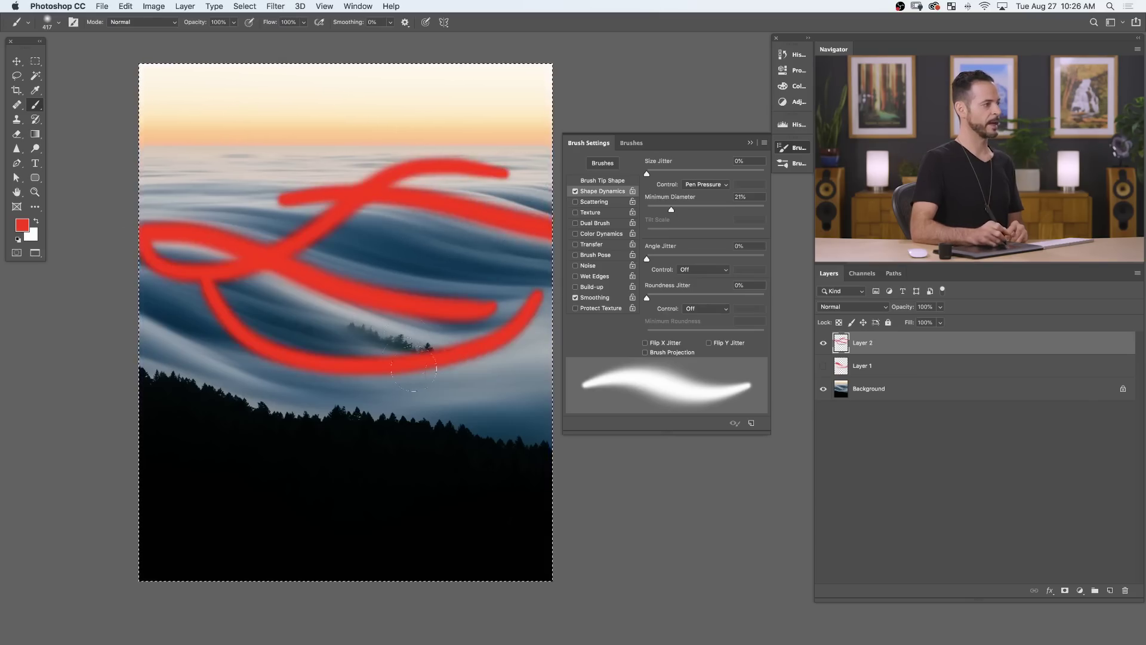
key("super+z")
key("super+z")
key("super+z")
key("super+z")
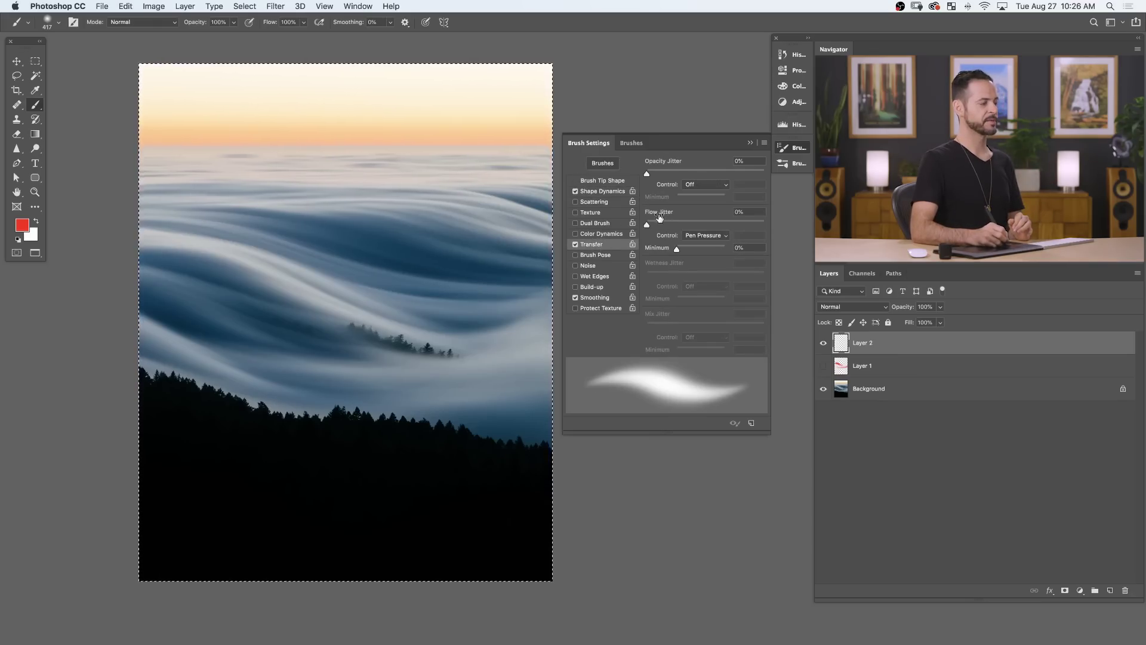
left_click_drag(660, 222, 619, 223)
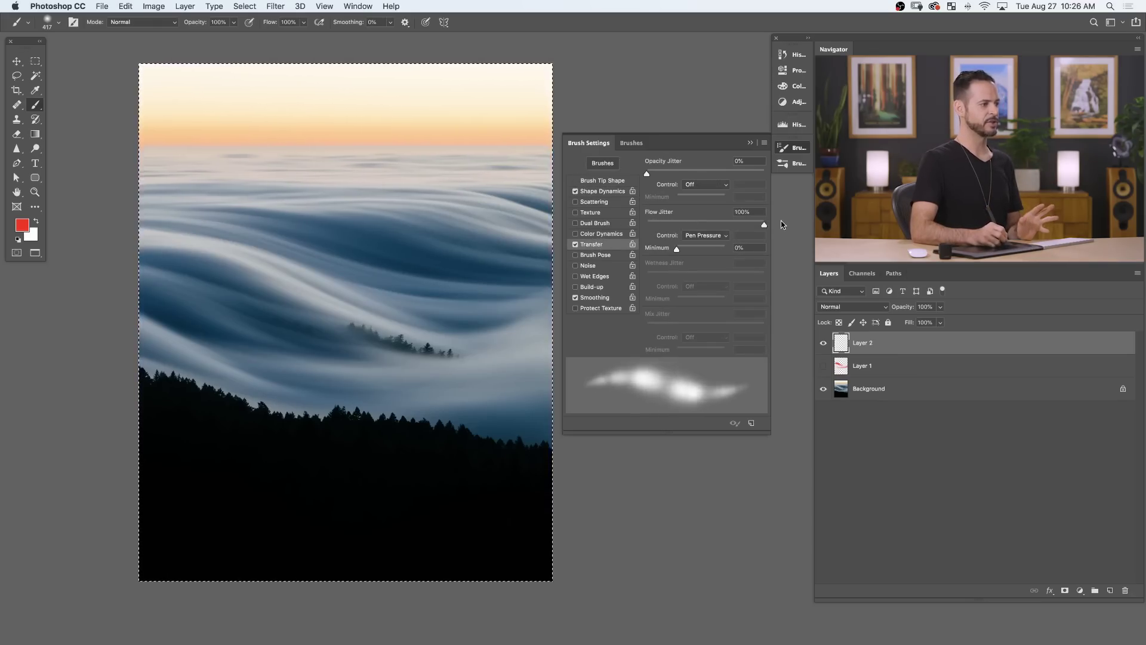
left_click(697, 235)
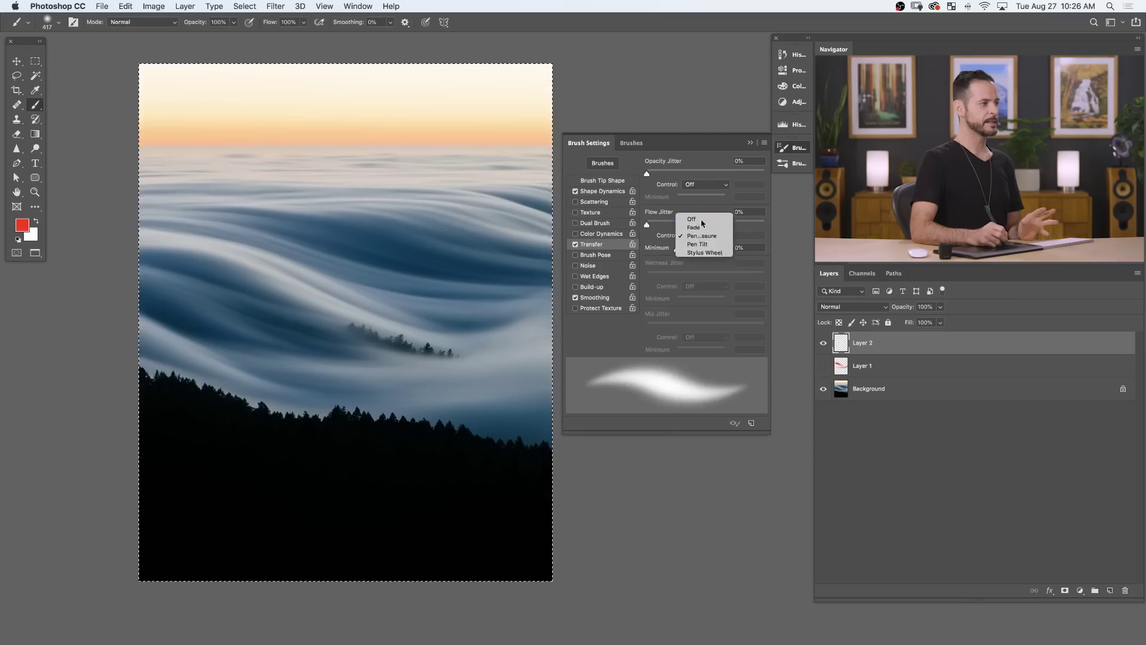
left_click(693, 223)
left_click(703, 235)
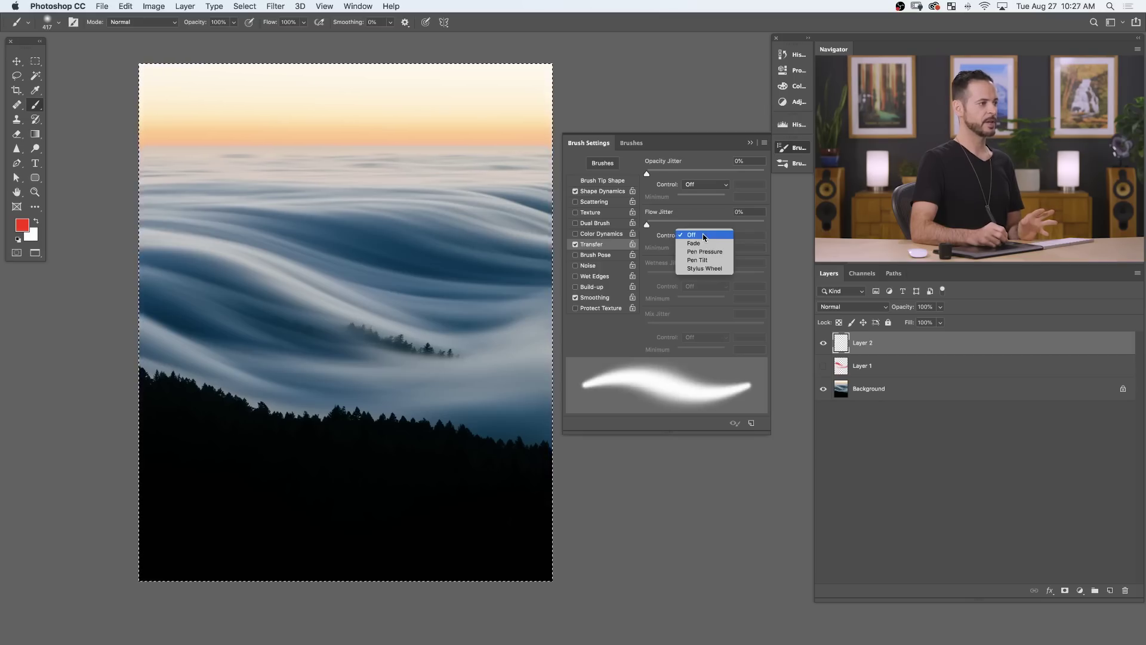
left_click(707, 251)
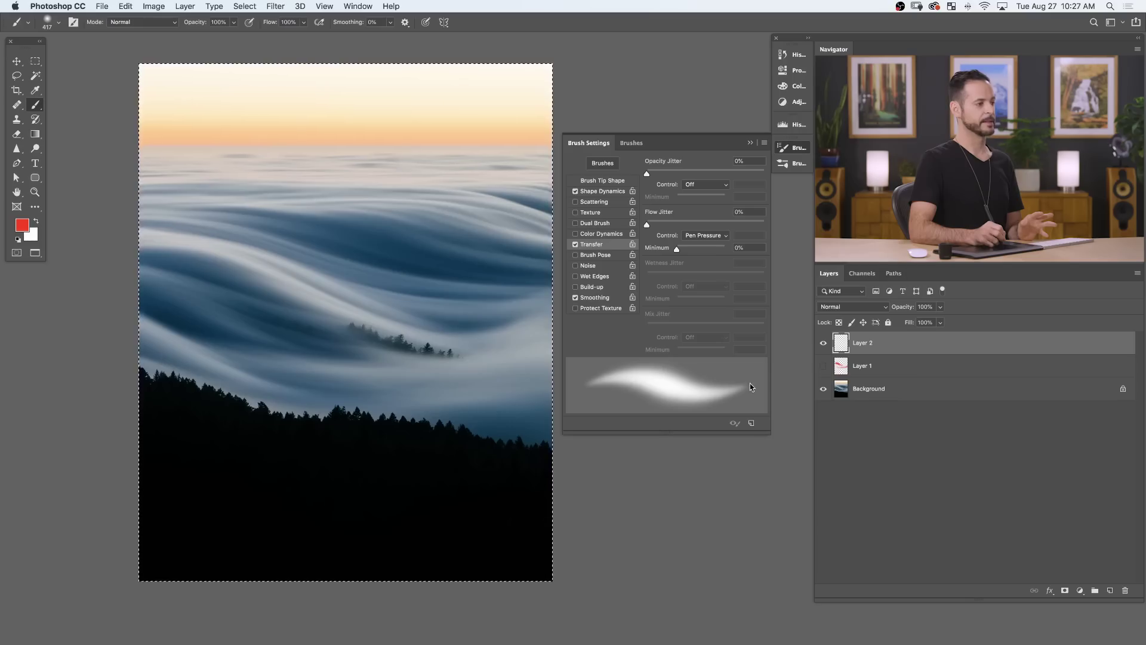
left_click(706, 235)
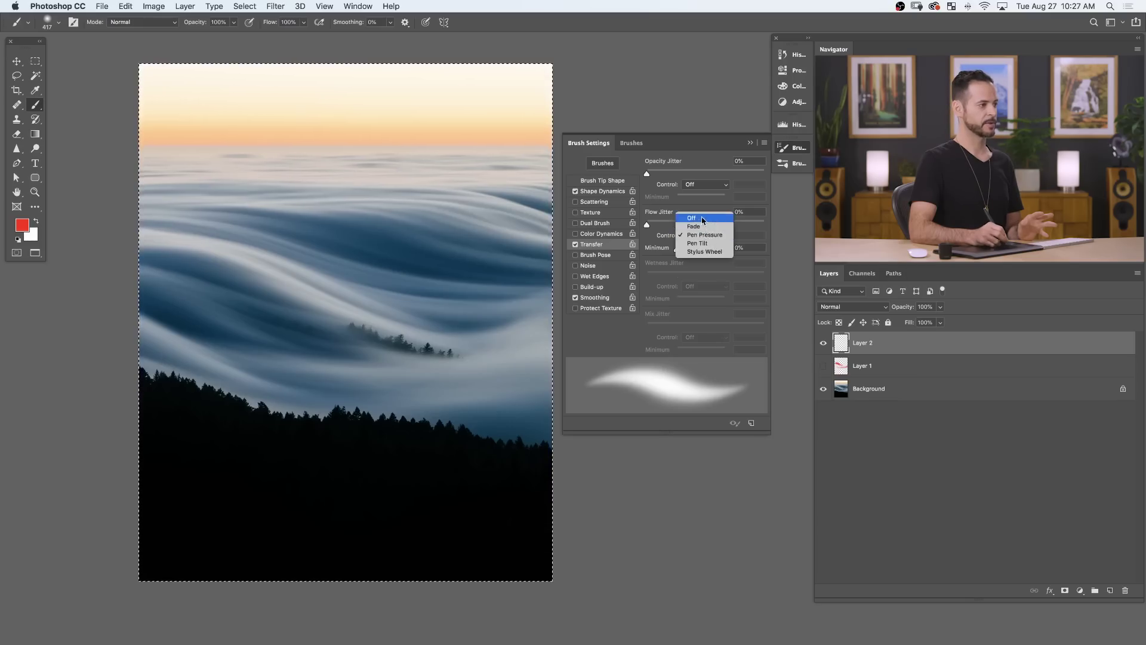
left_click(698, 218)
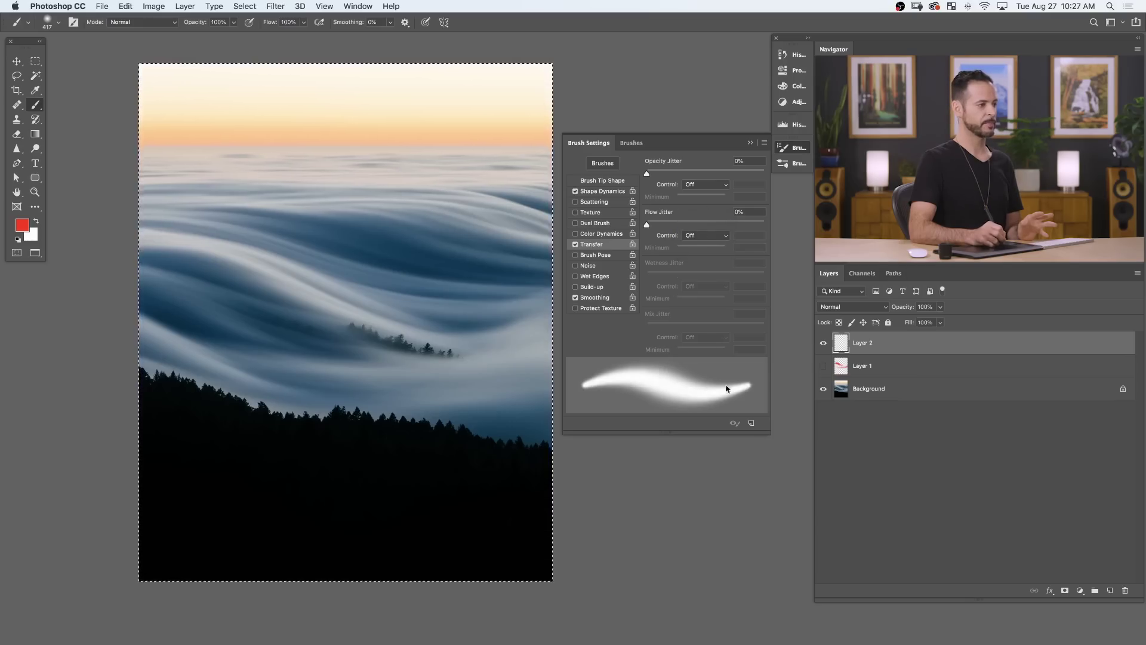
left_click(700, 235)
left_click(708, 251)
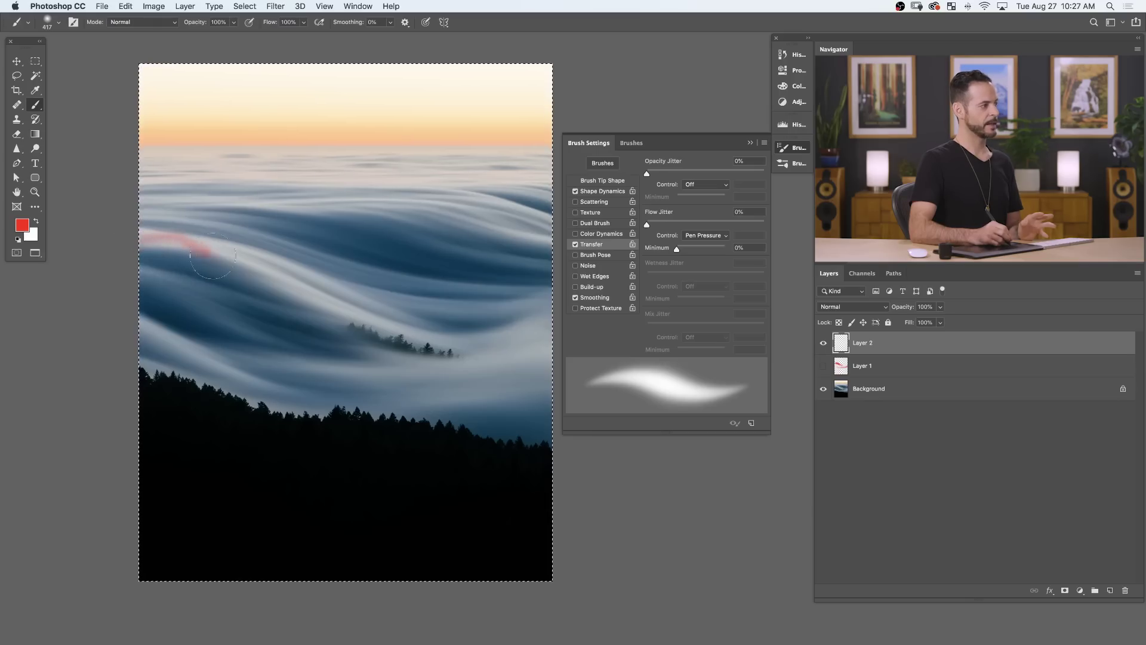
mouse_move(213, 256)
left_mouse_down()
mouse_move(367, 308)
mouse_move(457, 314)
mouse_move(541, 276)
mouse_move(569, 199)
left_mouse_up()
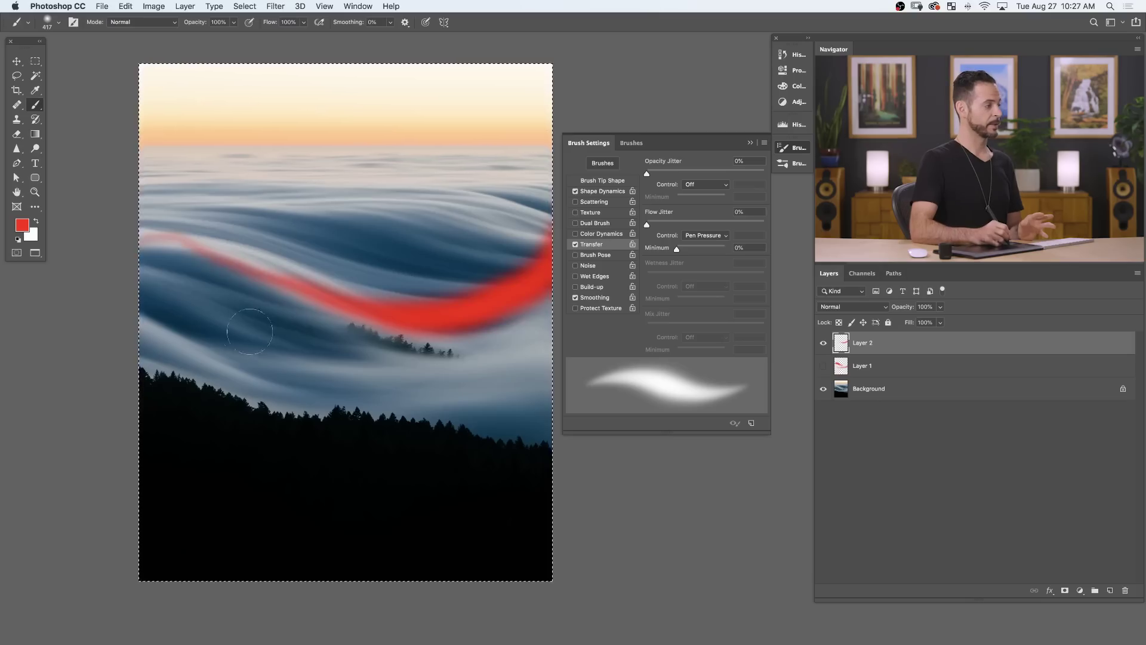
mouse_move(165, 320)
left_mouse_down()
mouse_move(417, 206)
mouse_move(558, 163)
left_mouse_up()
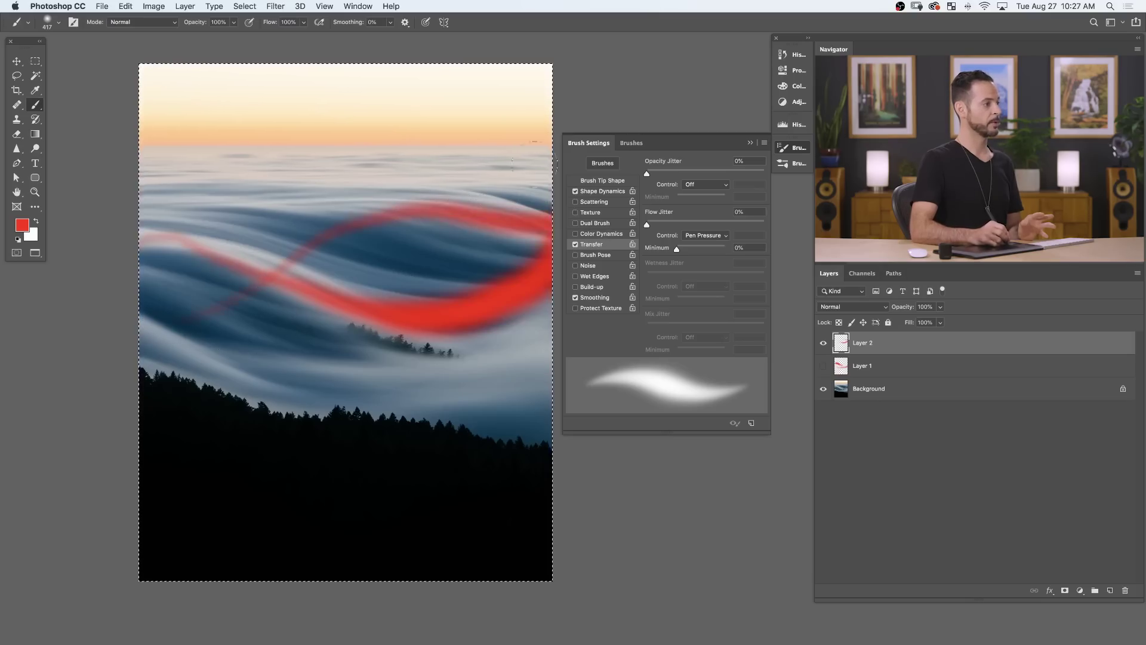
mouse_move(464, 128)
left_mouse_down()
mouse_move(365, 155)
mouse_move(304, 218)
mouse_move(167, 196)
mouse_move(376, 150)
mouse_move(489, 105)
mouse_move(460, 176)
left_mouse_up()
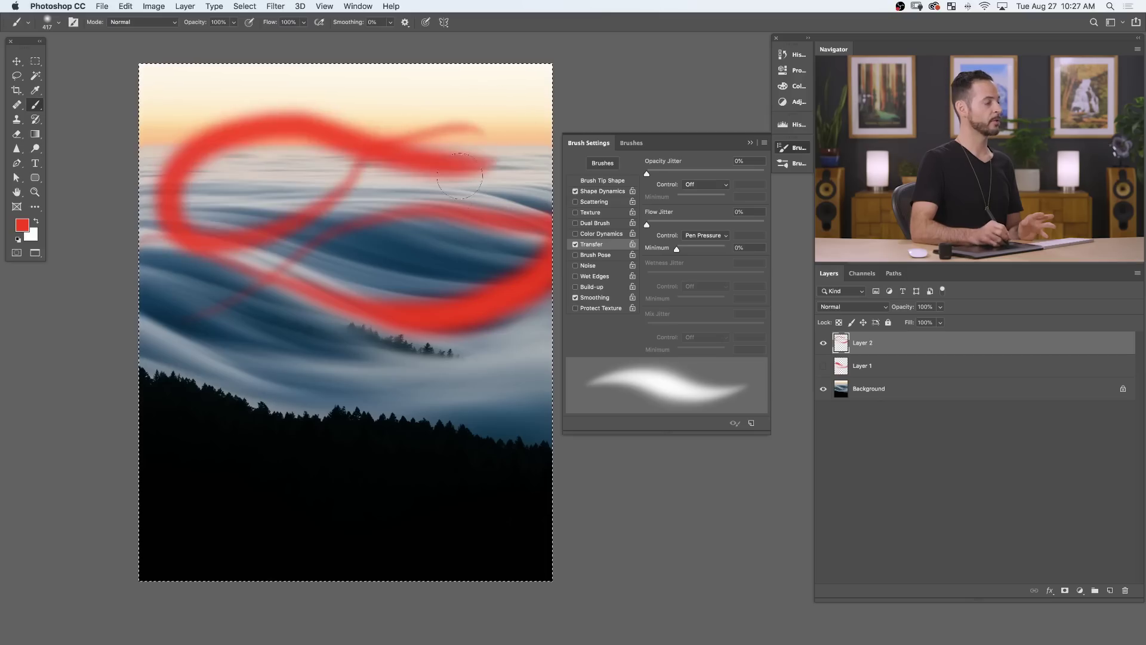
mouse_move(466, 106)
left_mouse_down()
mouse_move(385, 134)
mouse_move(251, 257)
left_mouse_up()
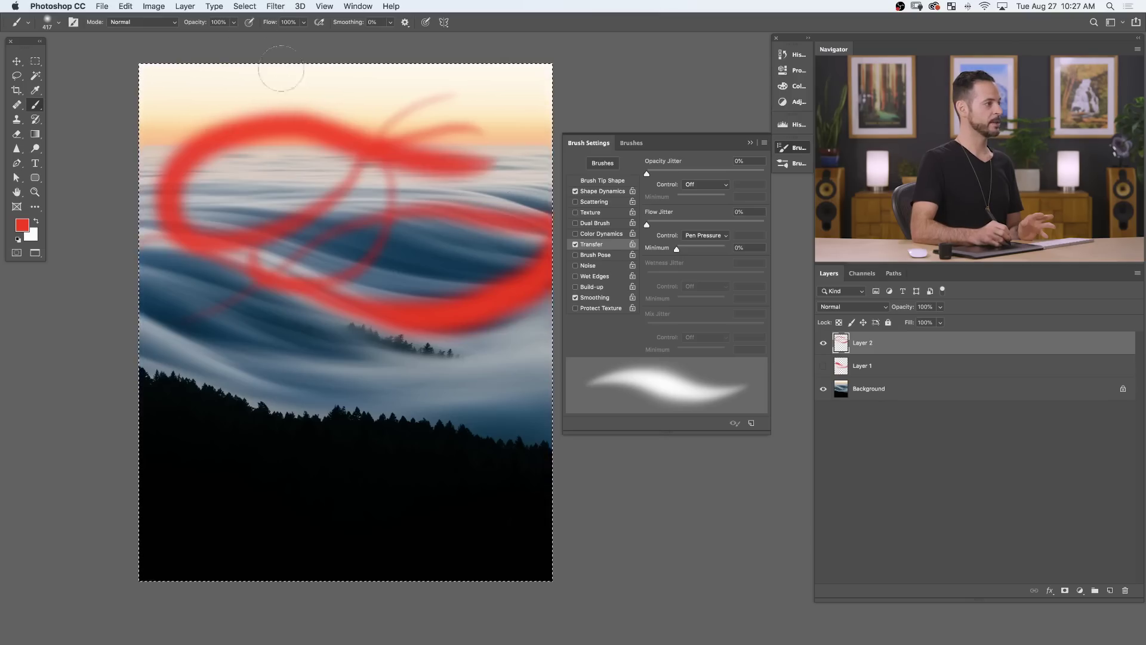
mouse_move(314, 191)
left_mouse_down()
mouse_move(227, 212)
mouse_move(269, 340)
mouse_move(516, 352)
left_mouse_up()
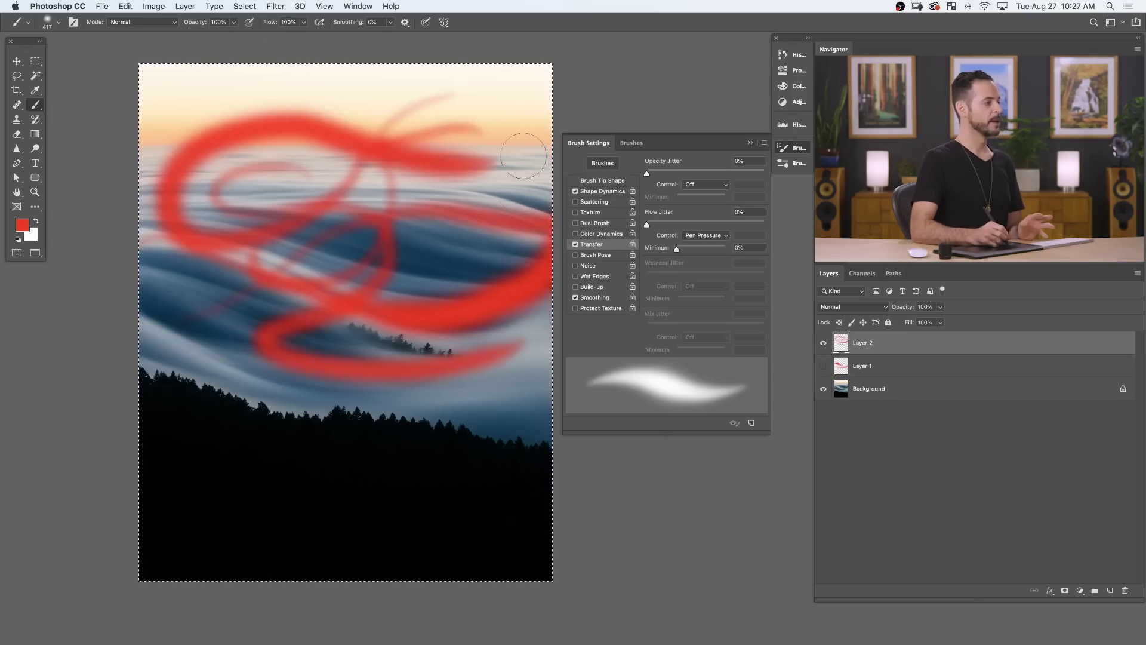
left_click_drag(346, 294, 468, 173)
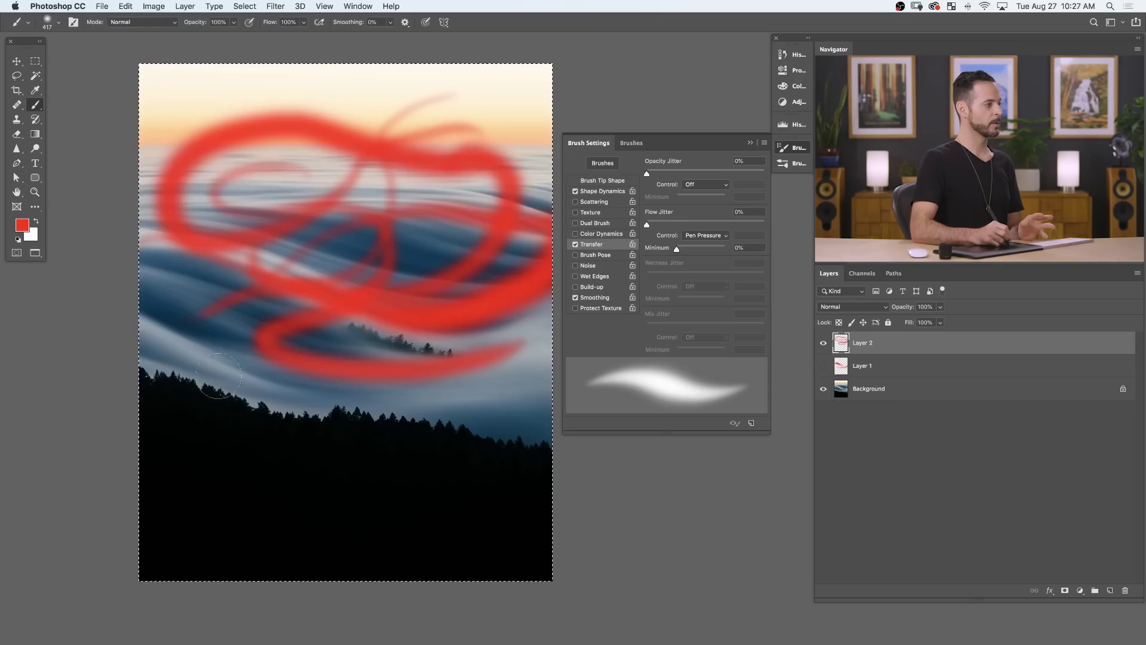
left_click_drag(219, 374, 553, 294)
left_click_drag(531, 360, 101, 406)
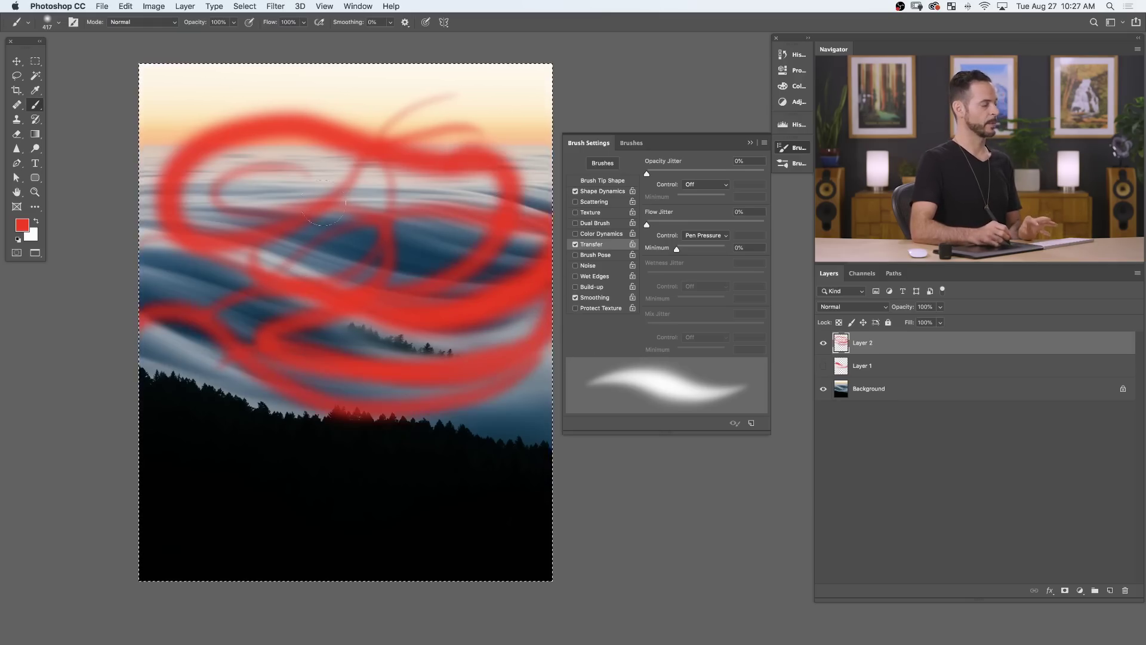
key("Delete")
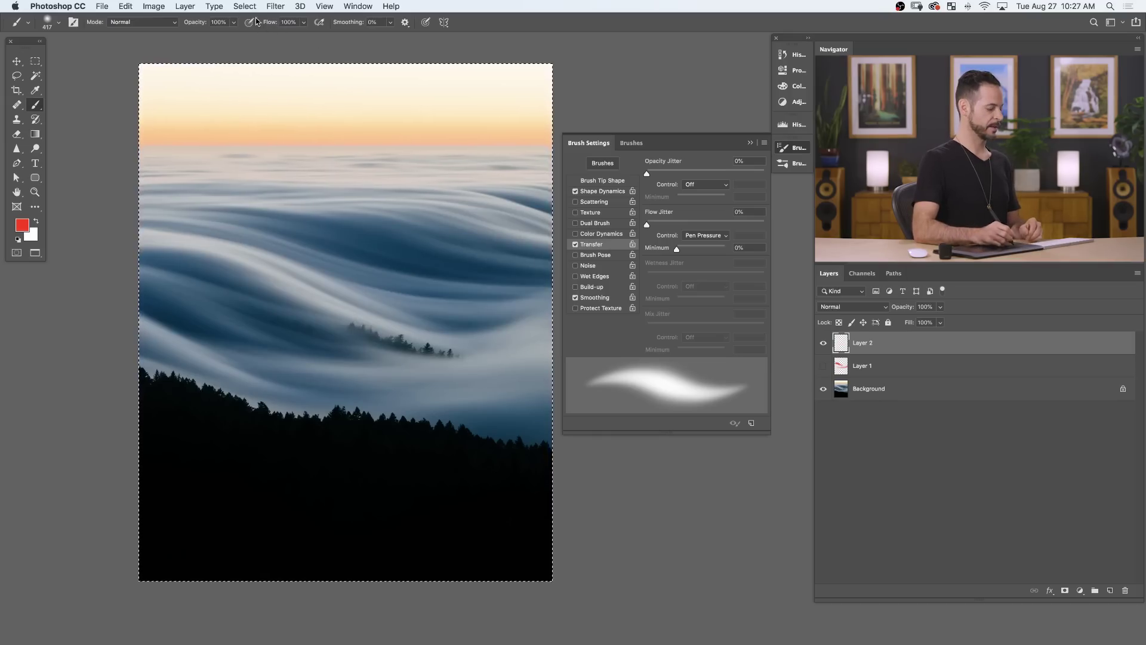
- At 20% flow, build soft red streaks along the fog waves, shrinking the brush to 1000
key("shift+2")
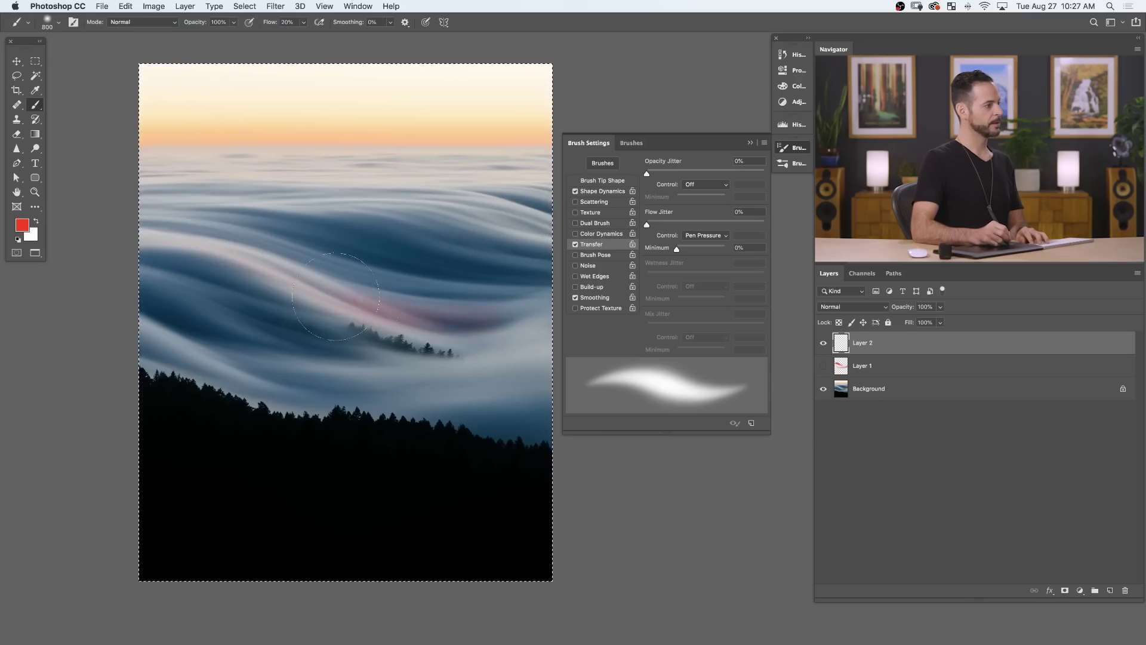
mouse_move(235, 260)
left_mouse_down()
mouse_move(376, 319)
mouse_move(457, 316)
mouse_move(348, 304)
mouse_move(147, 242)
left_mouse_up()
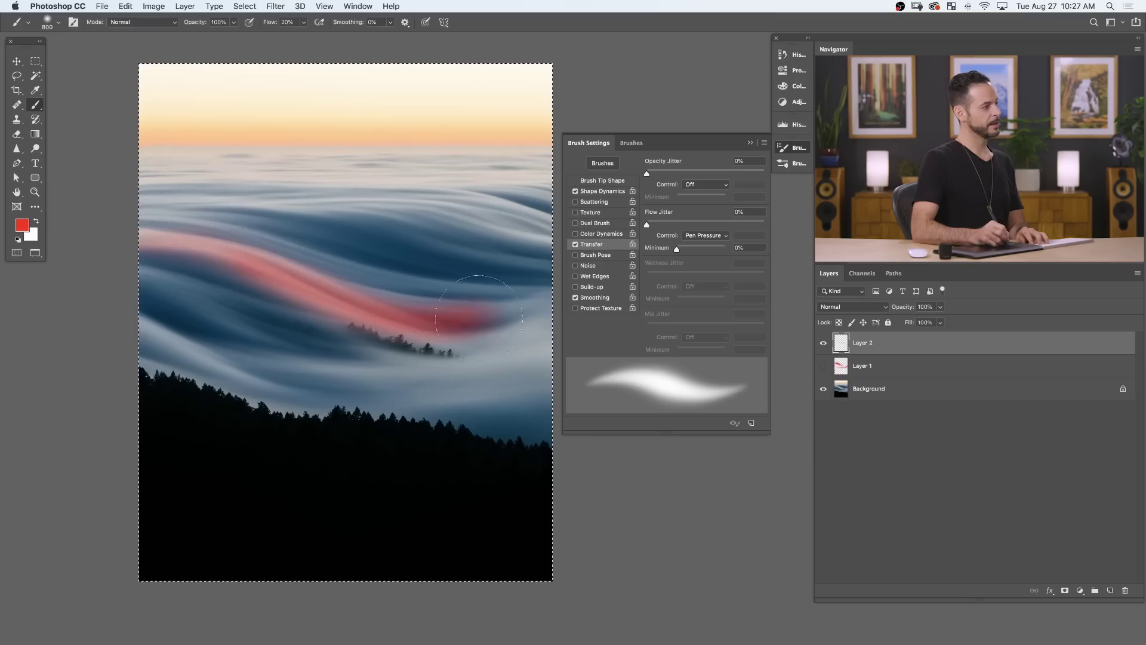
mouse_move(479, 319)
left_mouse_down()
mouse_move(380, 321)
mouse_move(268, 268)
mouse_move(104, 241)
mouse_move(292, 276)
mouse_move(425, 327)
mouse_move(201, 253)
mouse_move(53, 283)
left_mouse_up()
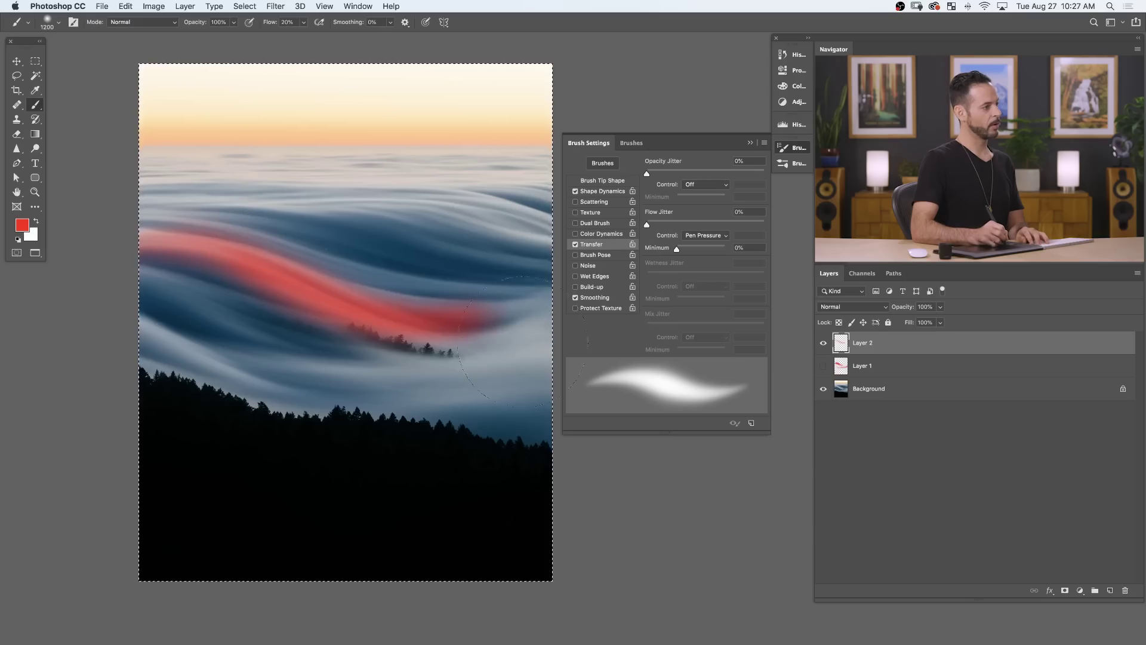
mouse_move(489, 358)
left_mouse_down()
mouse_move(269, 361)
mouse_move(314, 376)
mouse_move(528, 353)
left_mouse_up()
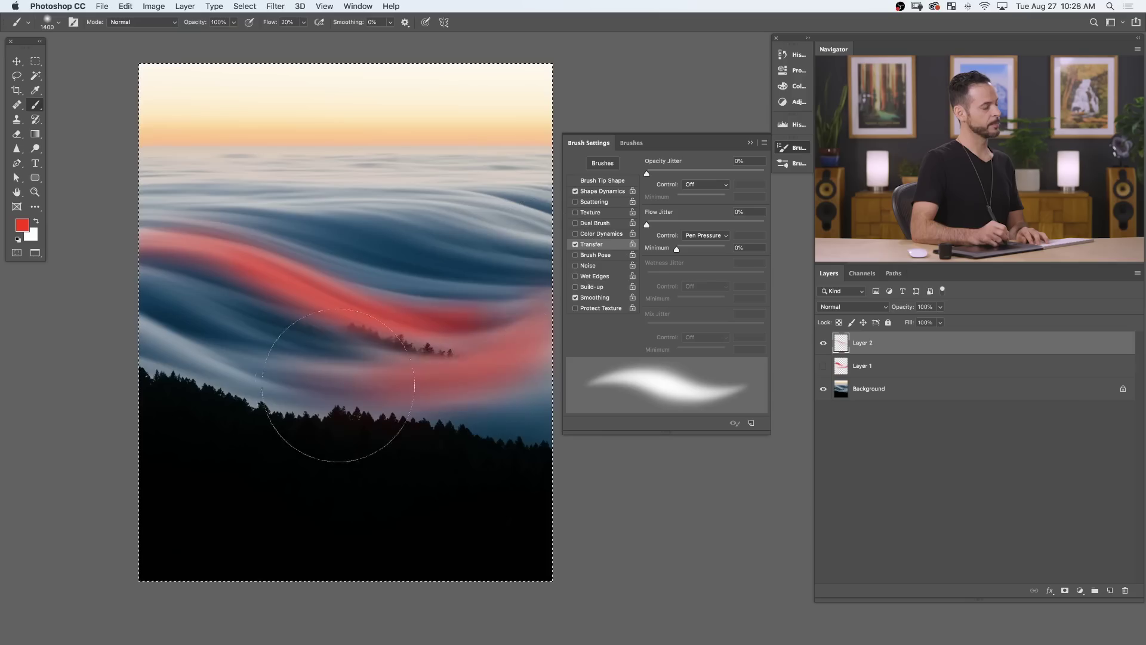
key("bracketleft")
key("bracketleft")
key("bracketleft")
key("bracketleft")
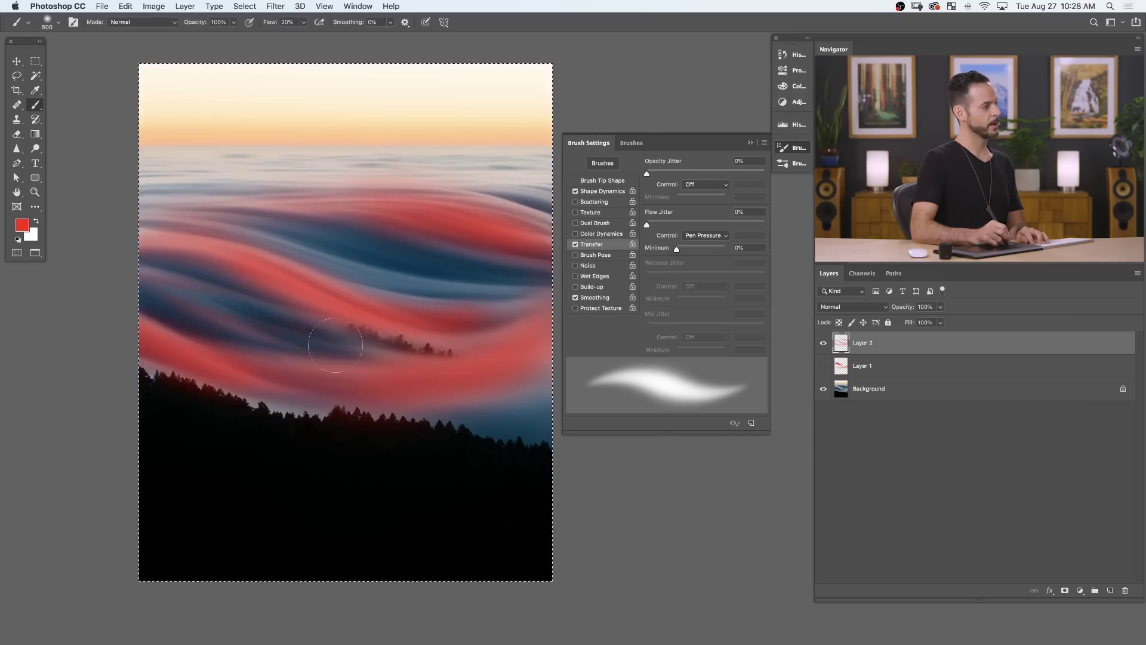
- Toggle between Layer 1's and Layer 2's strokes, ending with Layer 2 shown and Layer 1 hidden
left_click(823, 342)
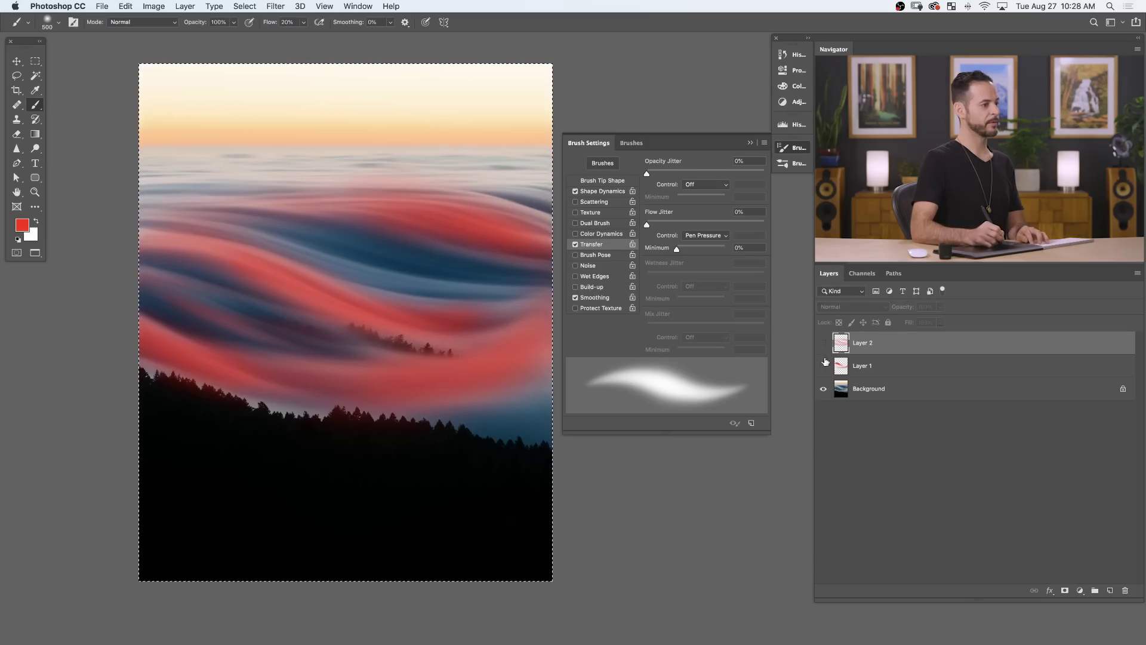
left_click(823, 366)
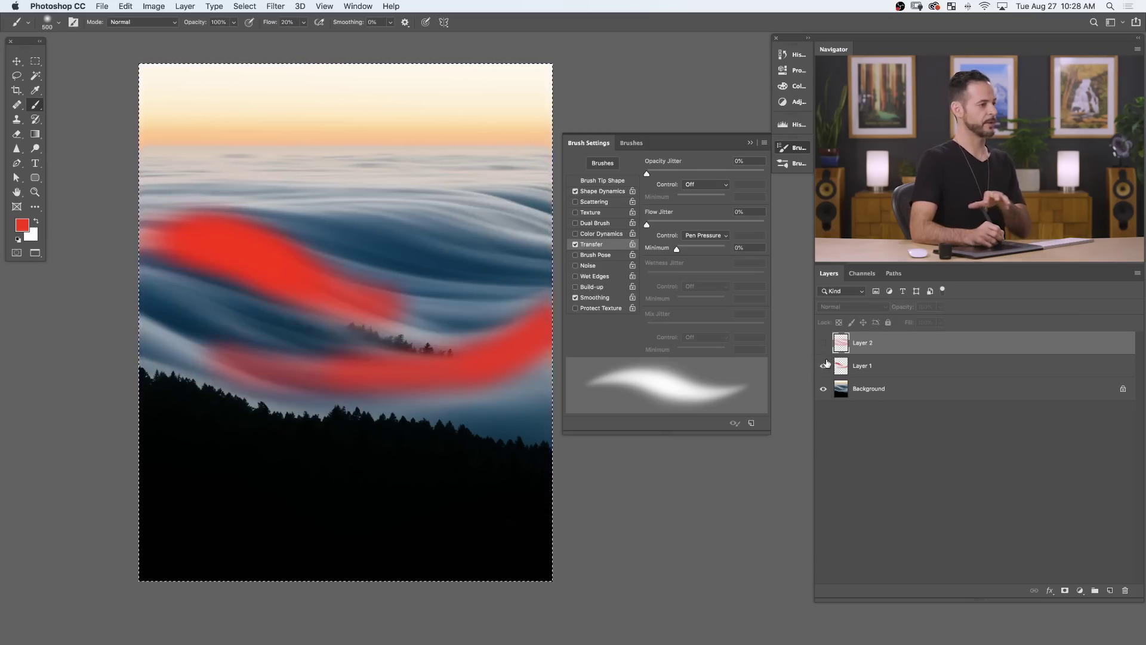
left_click(823, 343)
left_click(823, 365)
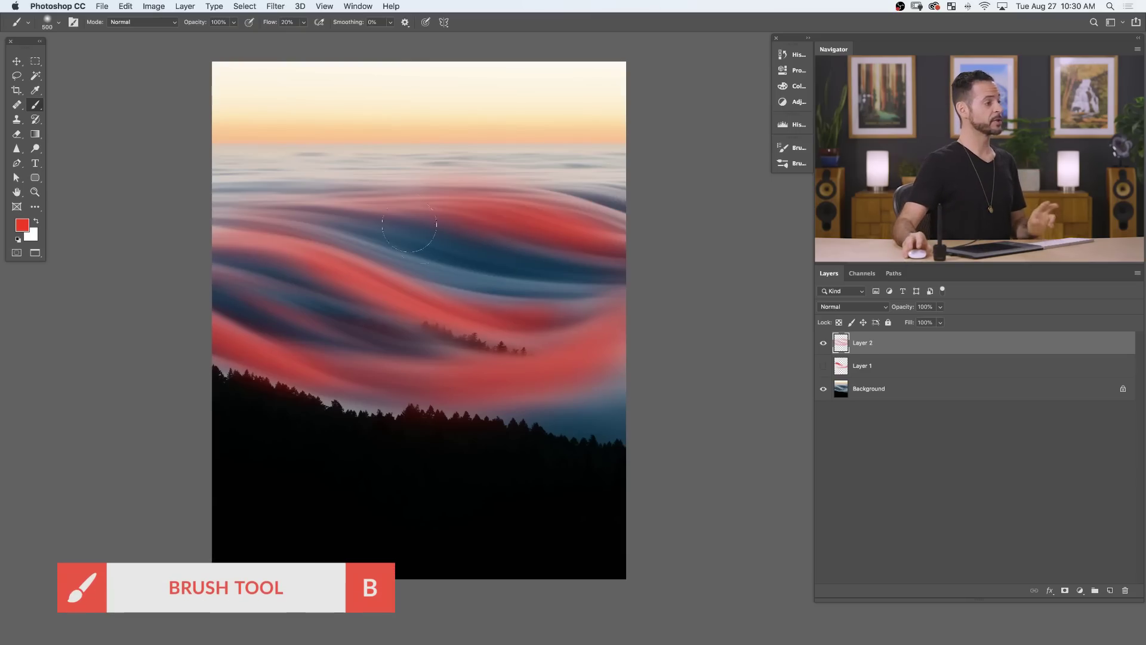
- Import PHLEARN Dodge & Burn.abr and select its dodge and burn brush from the new group
right_click(372, 192)
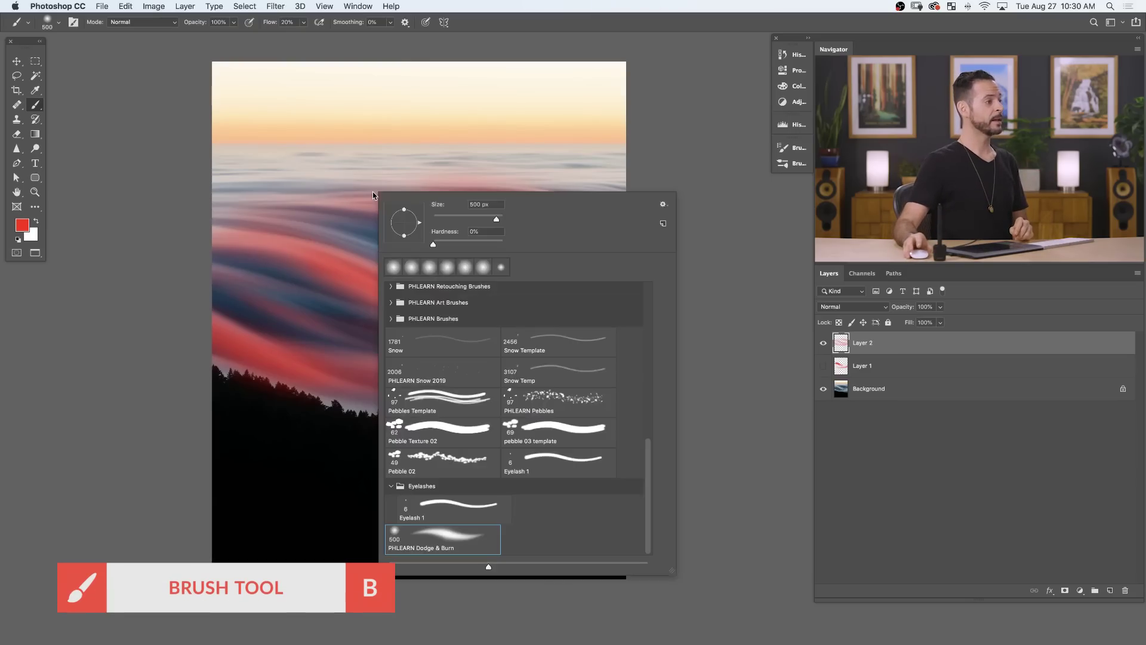
left_click(663, 205)
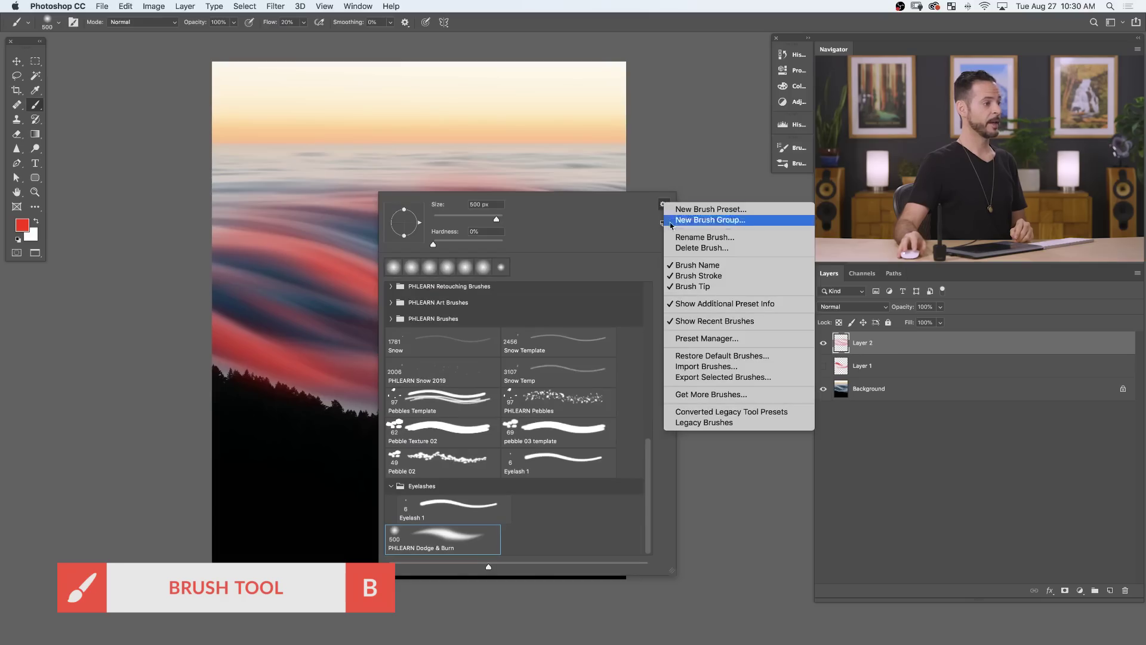
left_click(684, 367)
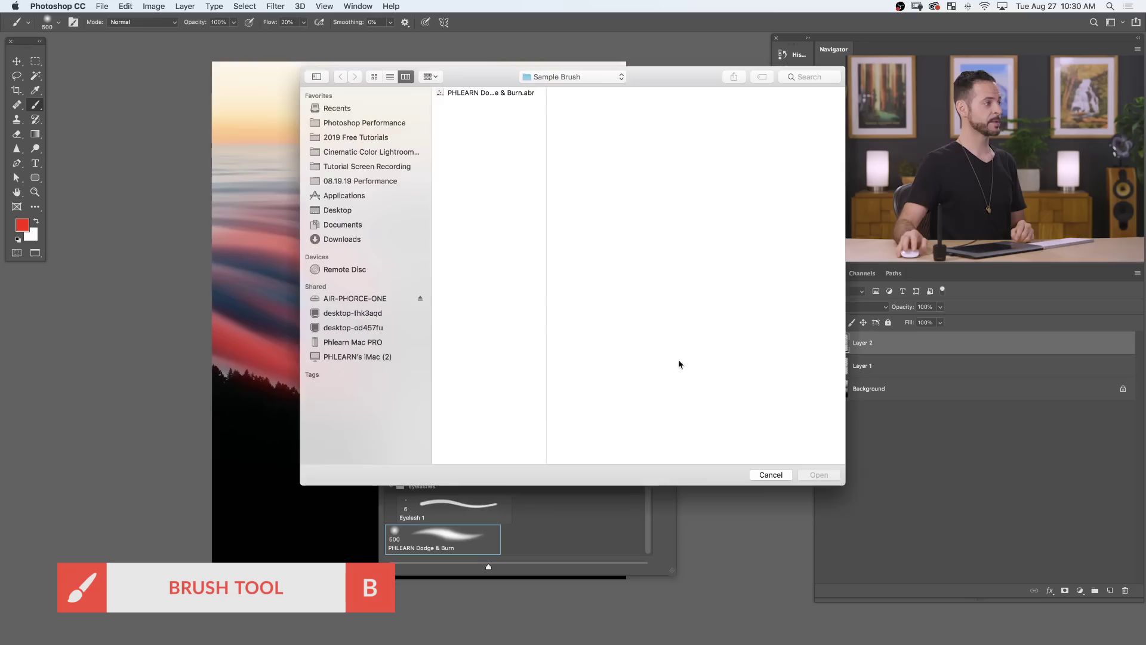
left_click(490, 93)
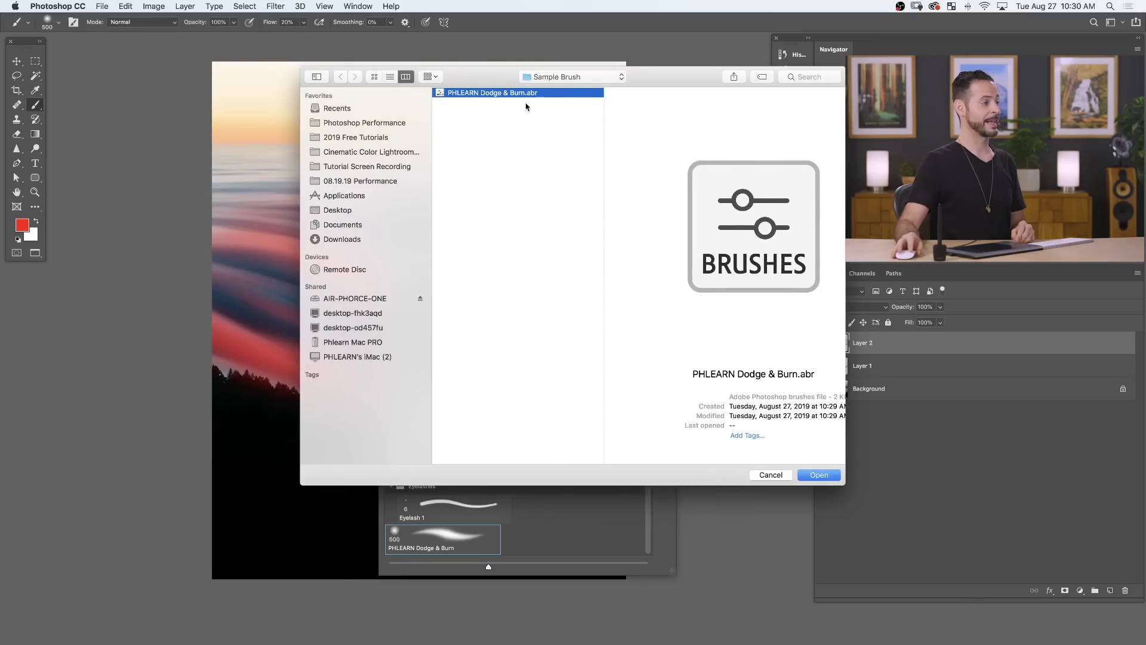
left_click(802, 474)
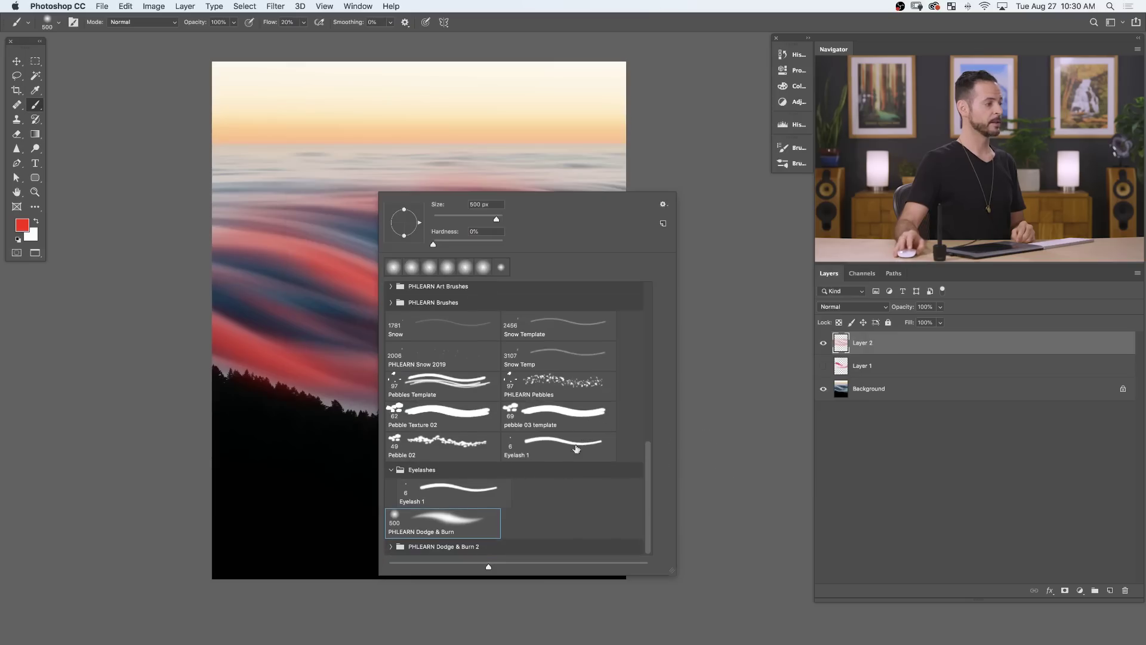
left_click(389, 546)
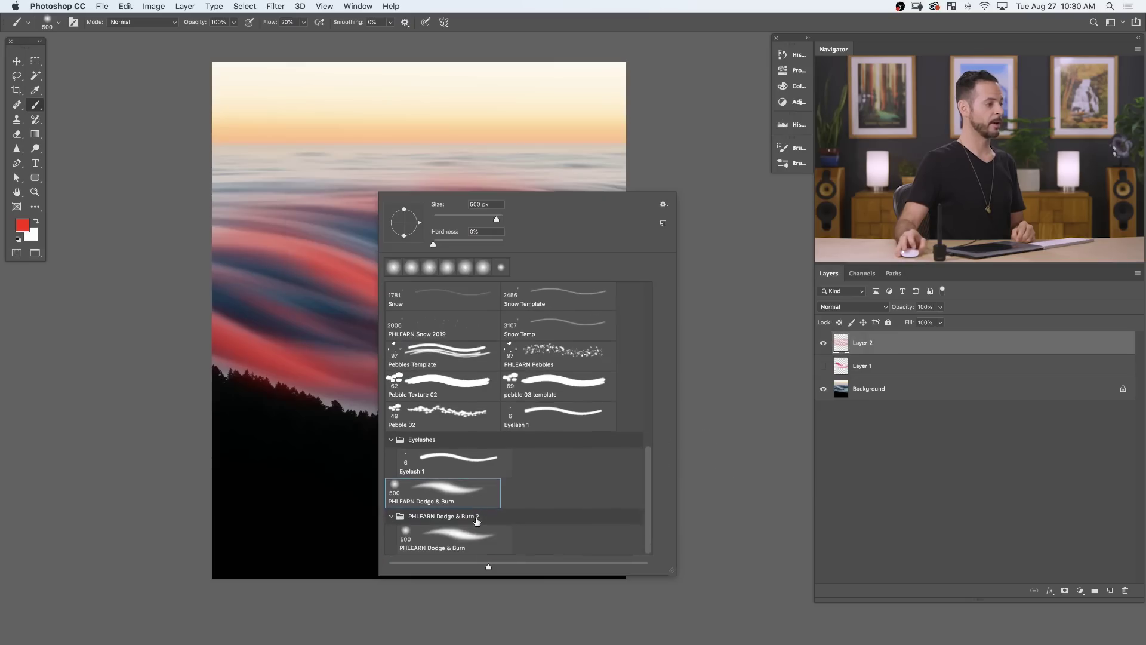
left_click(451, 542)
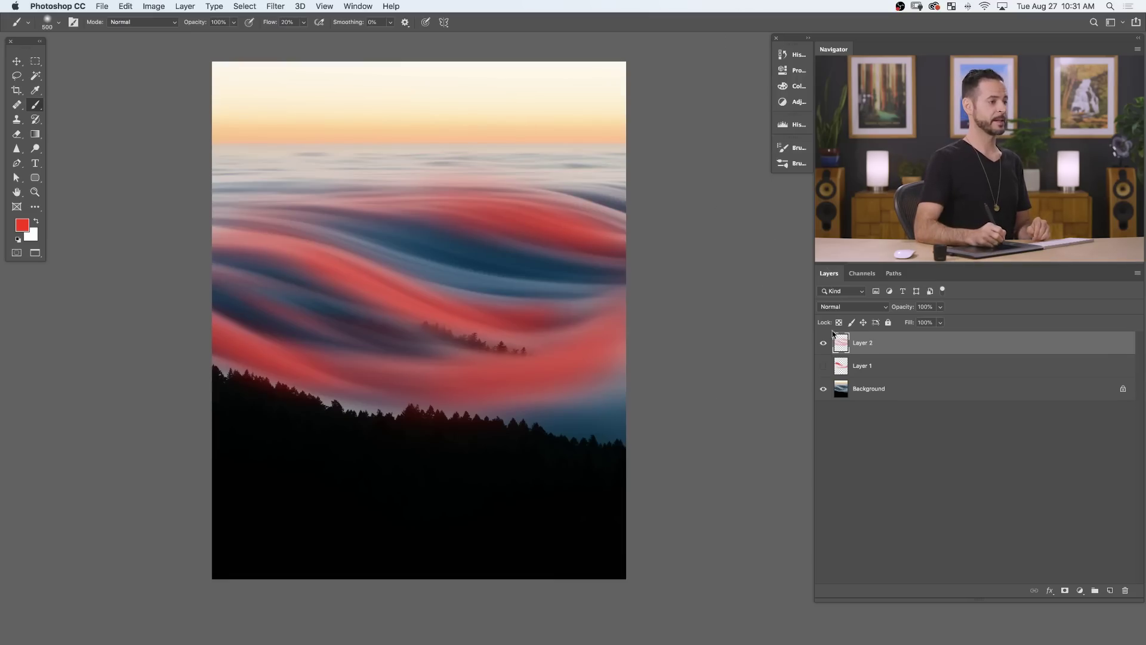
- Hide Layer 2, then add a brightening Curves 1 layer with its mask inverted to black
left_click(823, 343)
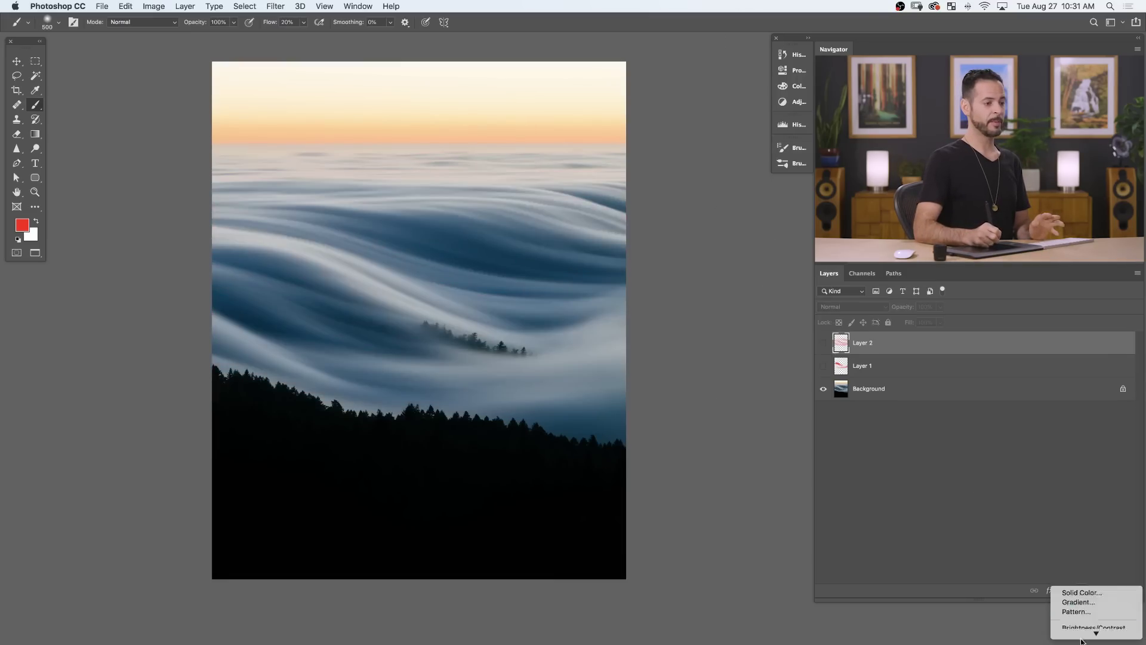
left_click(1085, 544)
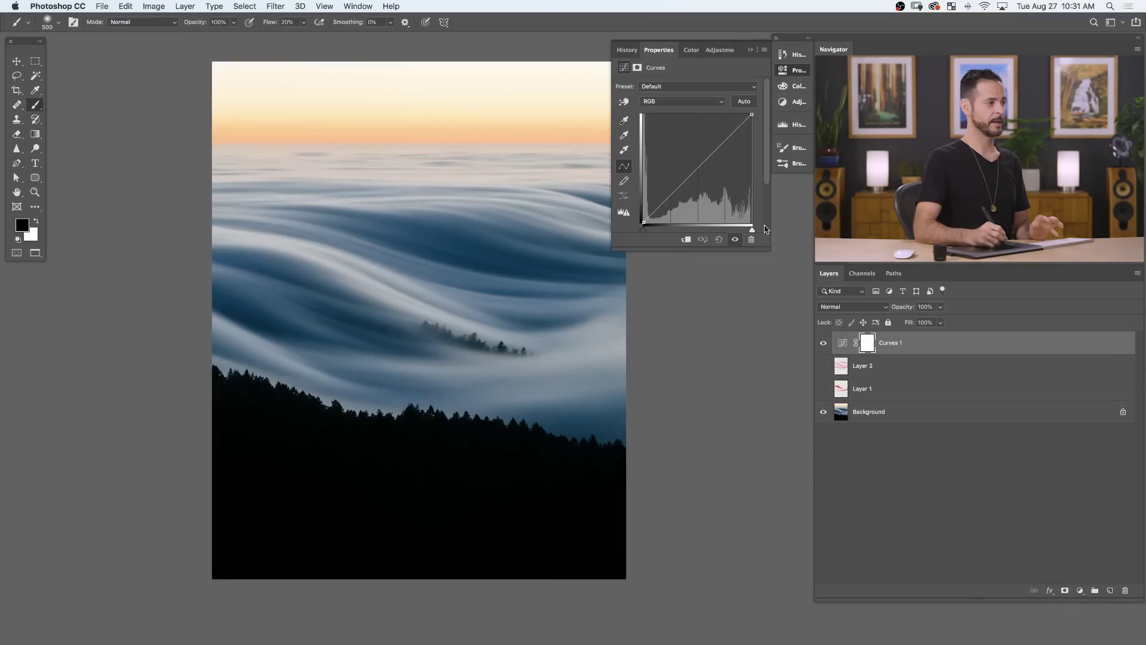
left_click_drag(694, 172, 685, 154)
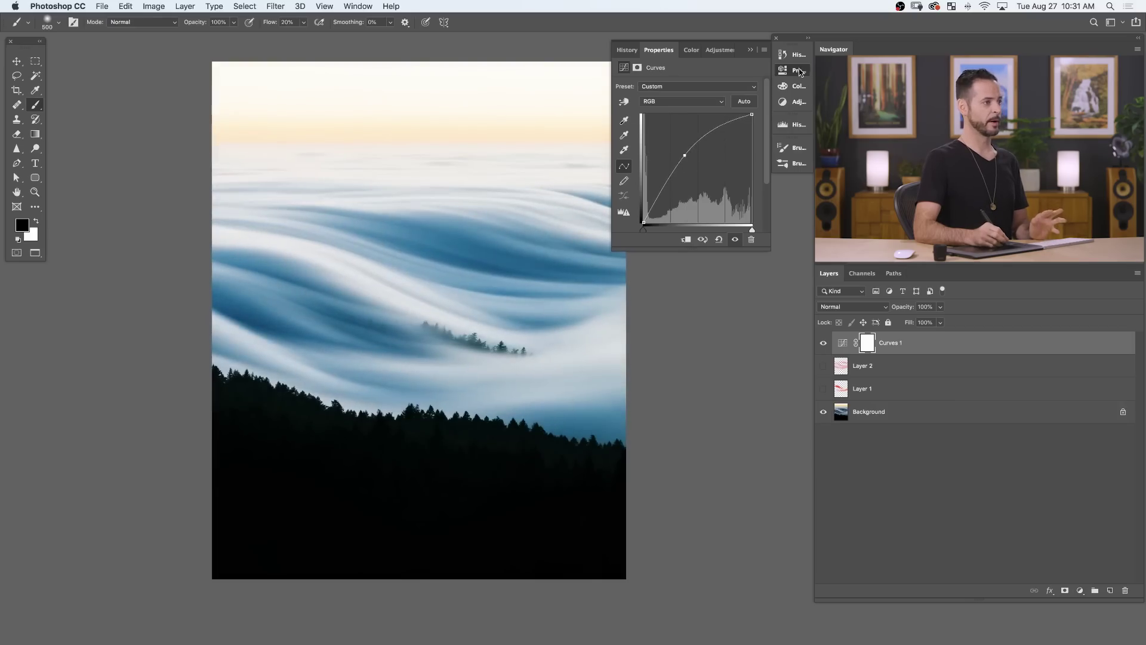
left_click(797, 71)
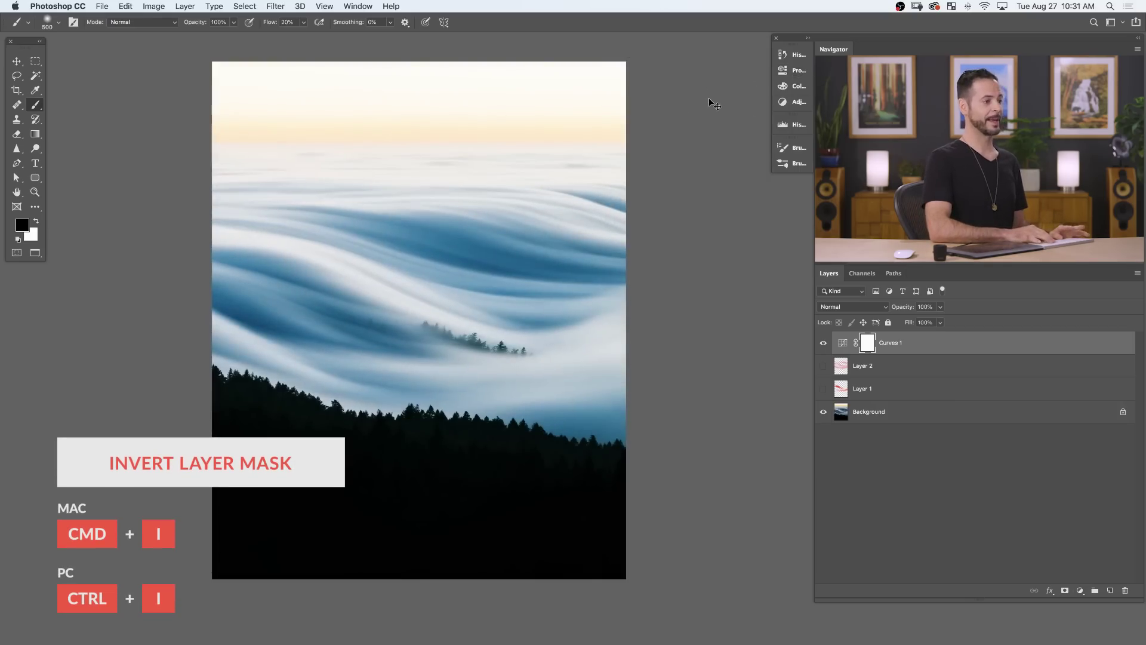
key("super+i")
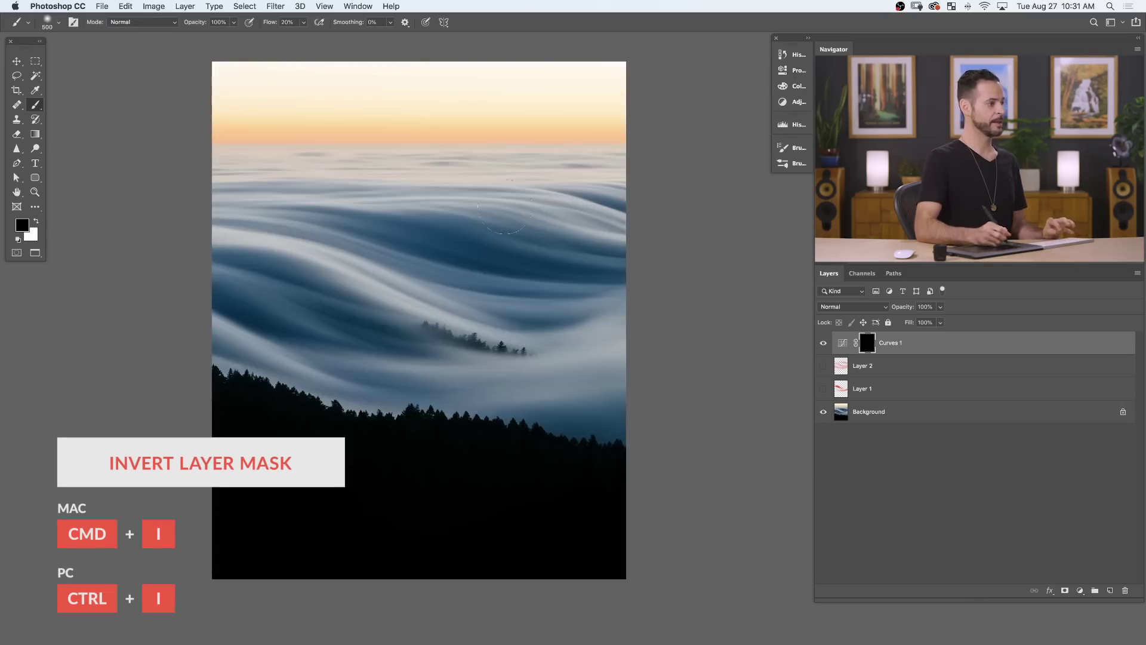
- Paint white onto the Curves 1 mask over the fog crests with a large brush of about 543-1415 px
key("x")
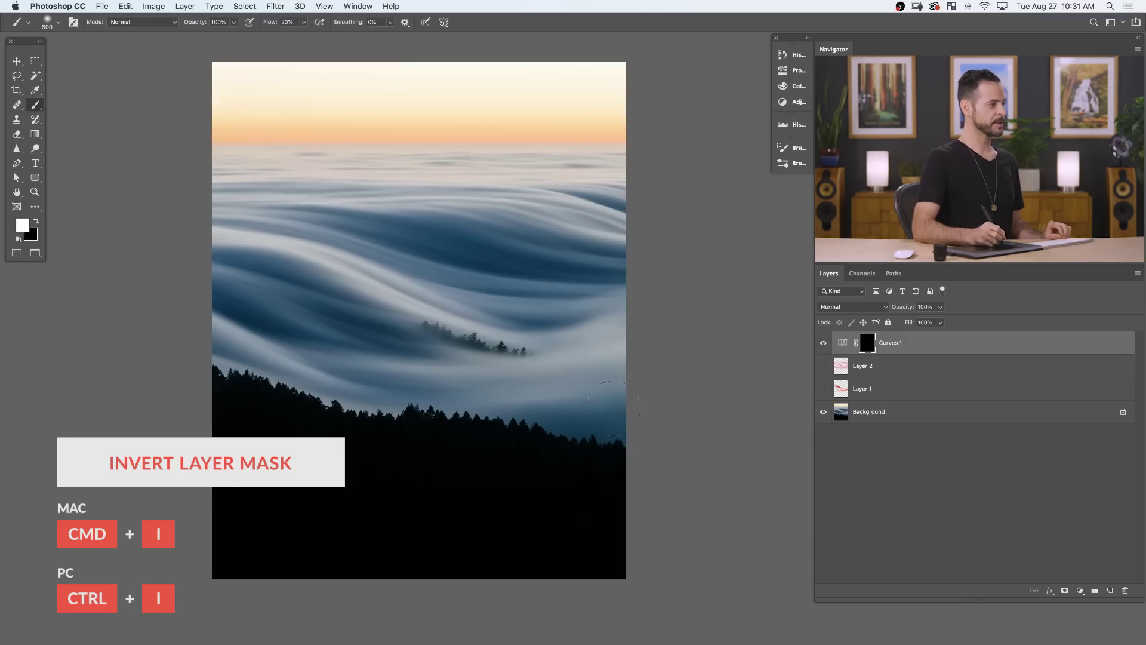
mouse_move(563, 370)
left_mouse_down()
mouse_move(603, 360)
mouse_move(565, 364)
left_mouse_up()
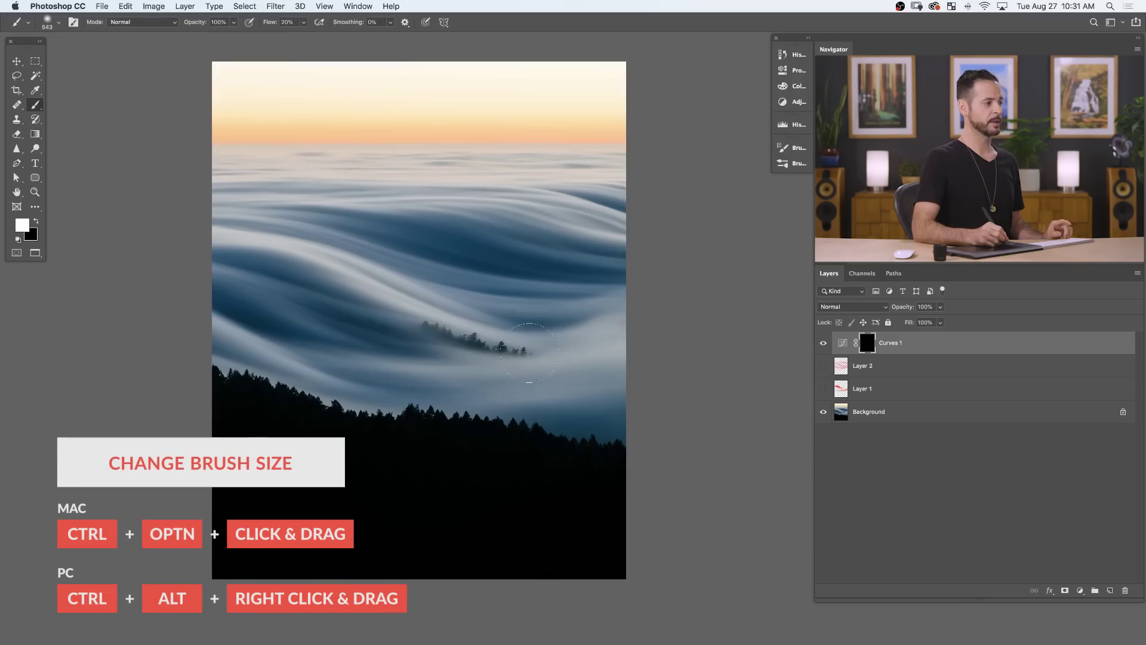
mouse_move(528, 358)
left_mouse_down()
mouse_move(569, 361)
mouse_move(507, 359)
mouse_move(555, 361)
mouse_move(542, 356)
mouse_move(604, 343)
mouse_move(636, 319)
left_mouse_up()
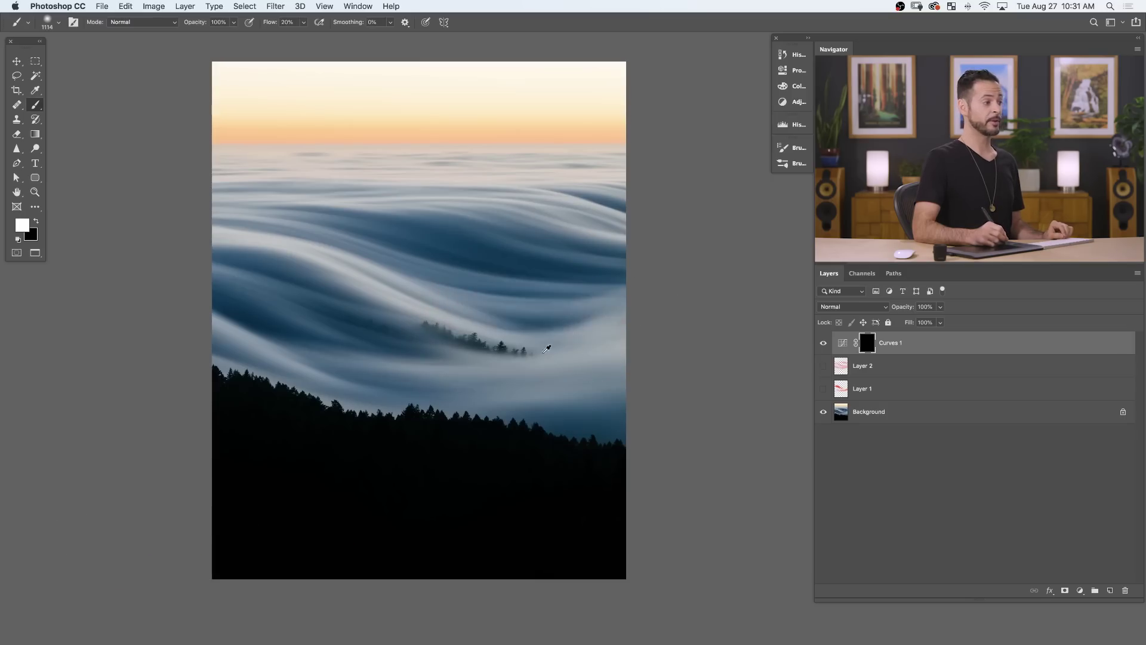
left_click_drag(582, 362, 620, 358)
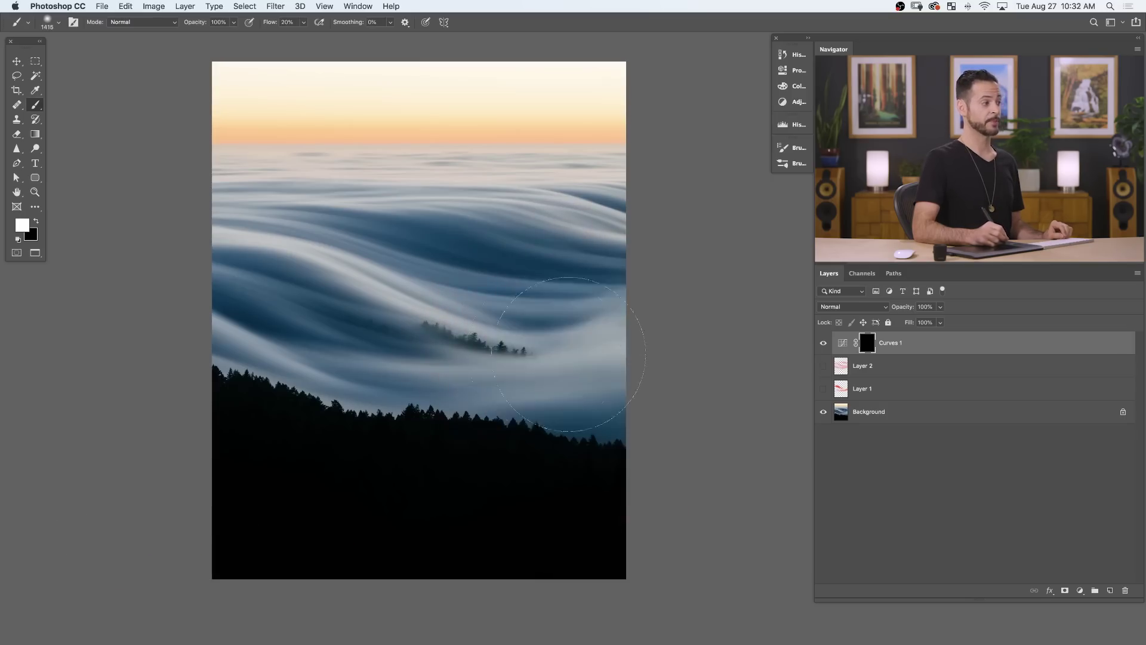
left_click_drag(405, 303, 256, 295)
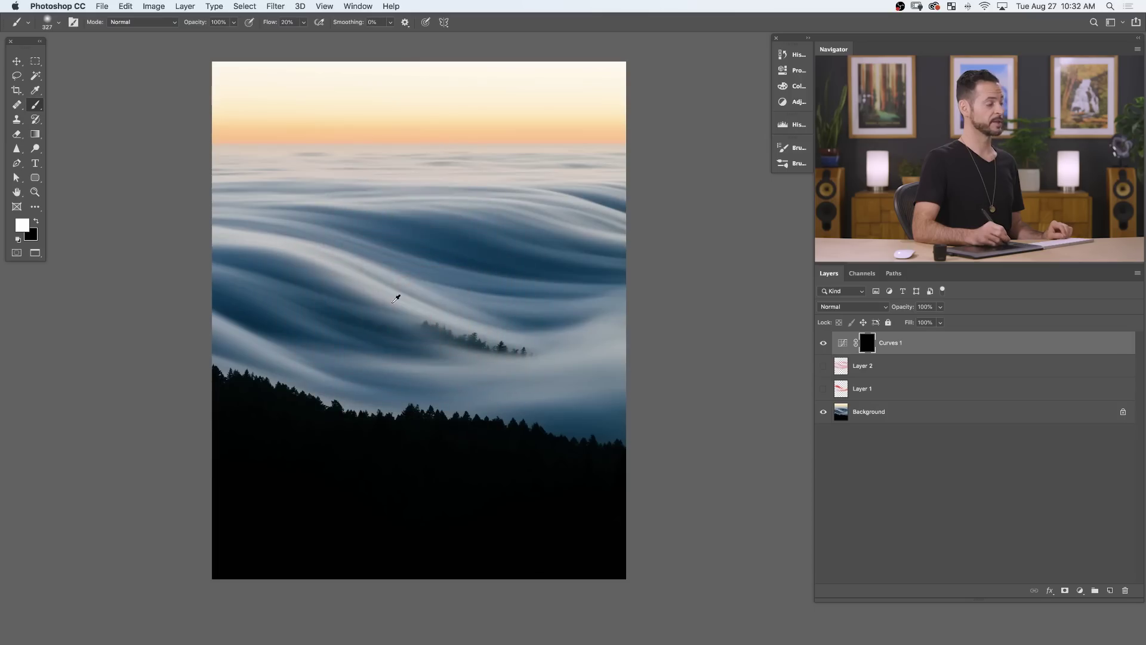
mouse_move(435, 371)
left_mouse_down()
mouse_move(495, 353)
mouse_move(553, 358)
left_mouse_up()
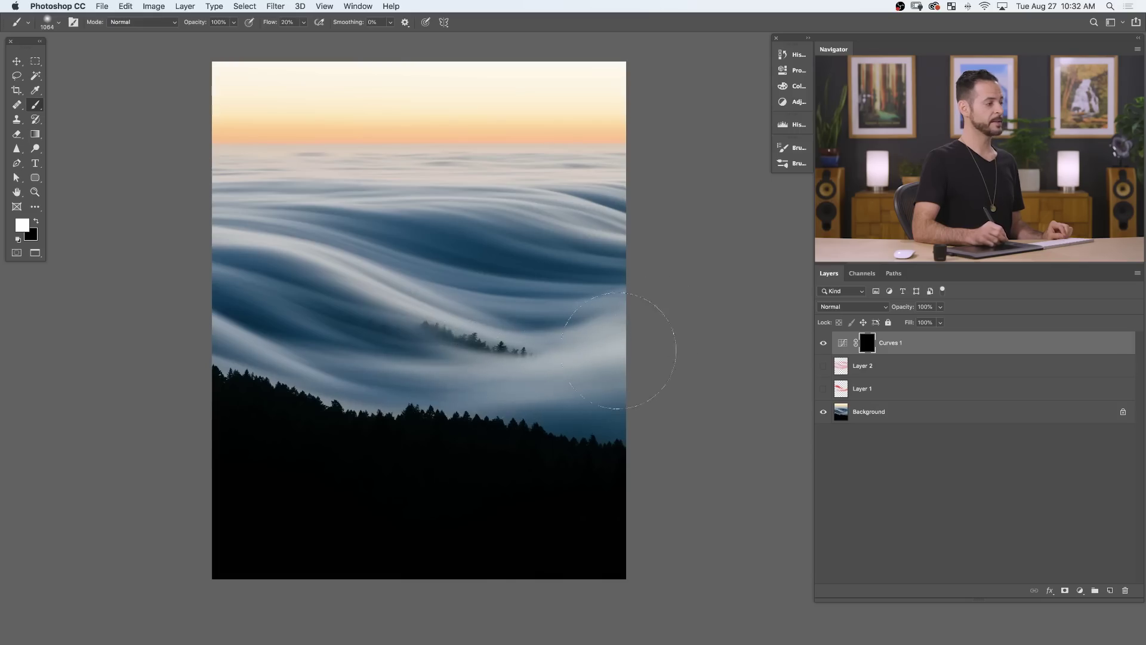
- Refine the Curves 1 mask strokes using smaller brush sizes: 677, 427, 103, 415 and 294 px
left_click_drag(422, 365, 361, 367)
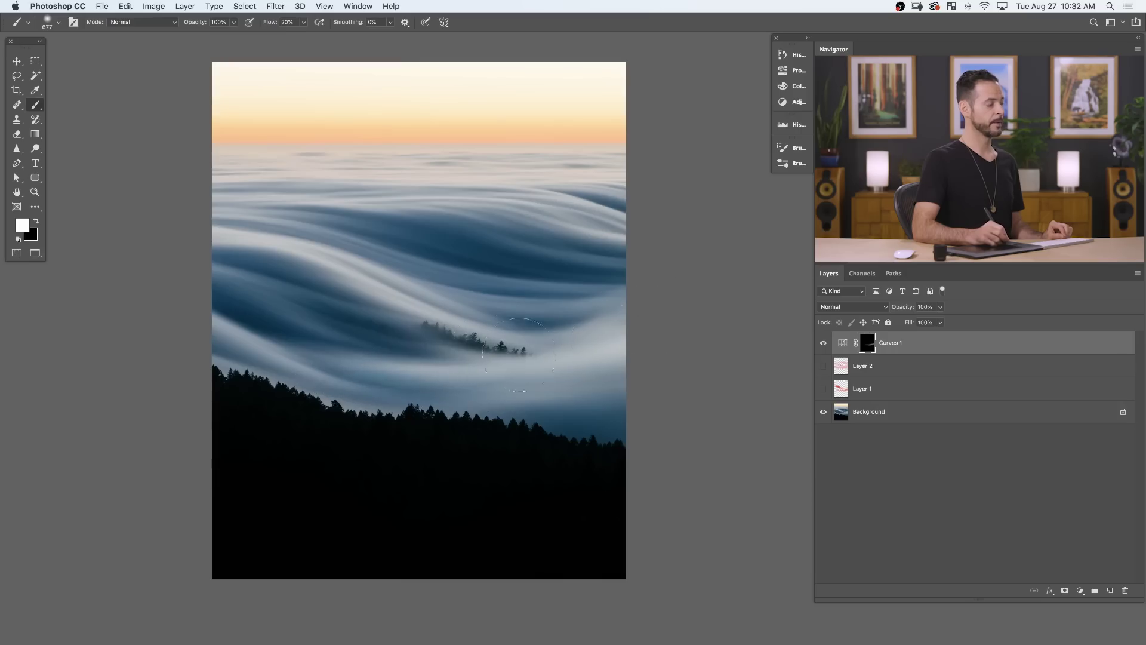
left_click_drag(426, 303, 388, 303)
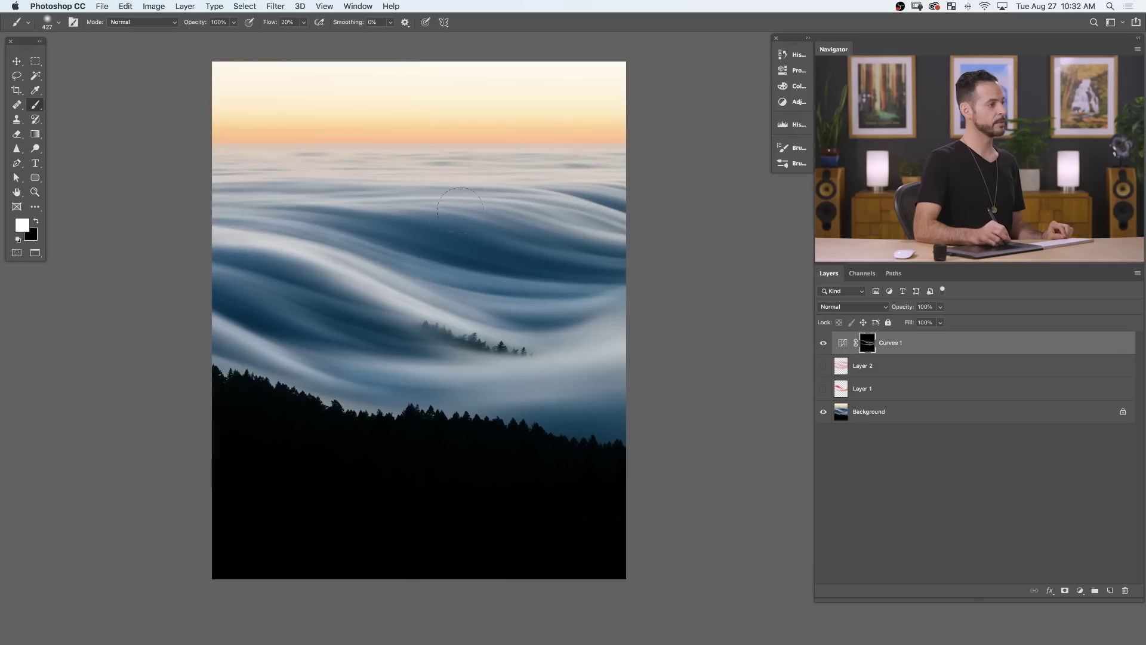
key("bracketright")
key("bracketright")
key("bracketright")
key("bracketright")
key("bracketright")
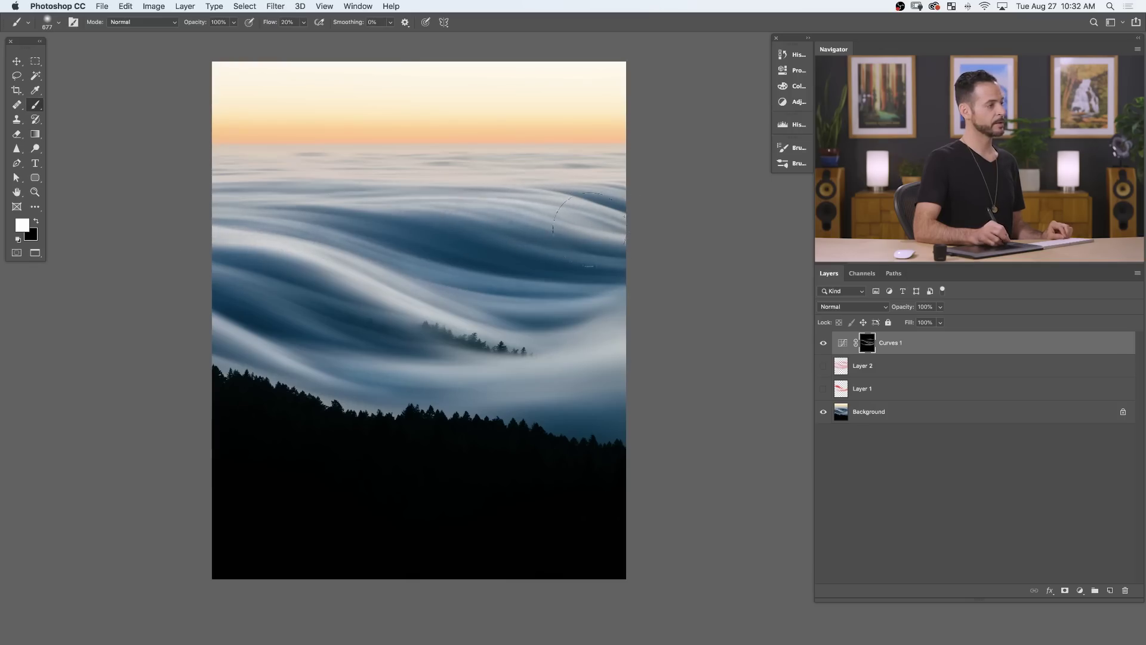
left_click_drag(588, 227, 588, 229)
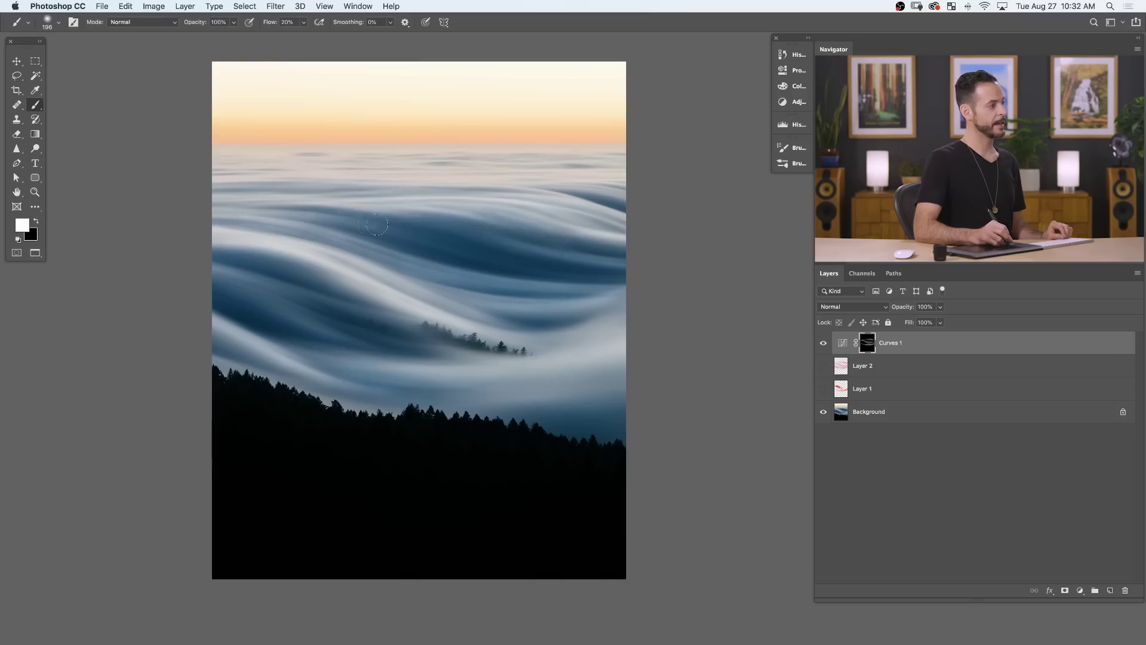
mouse_move(328, 225)
left_mouse_down()
mouse_move(377, 226)
mouse_move(344, 225)
left_mouse_up()
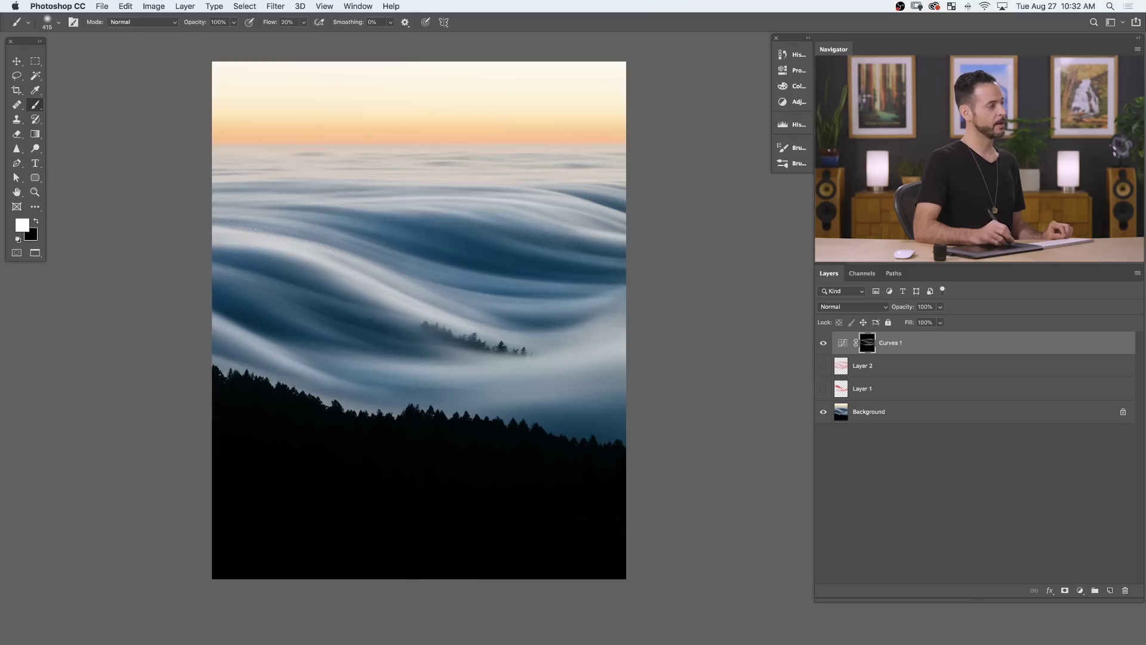
left_click_drag(327, 193, 316, 192)
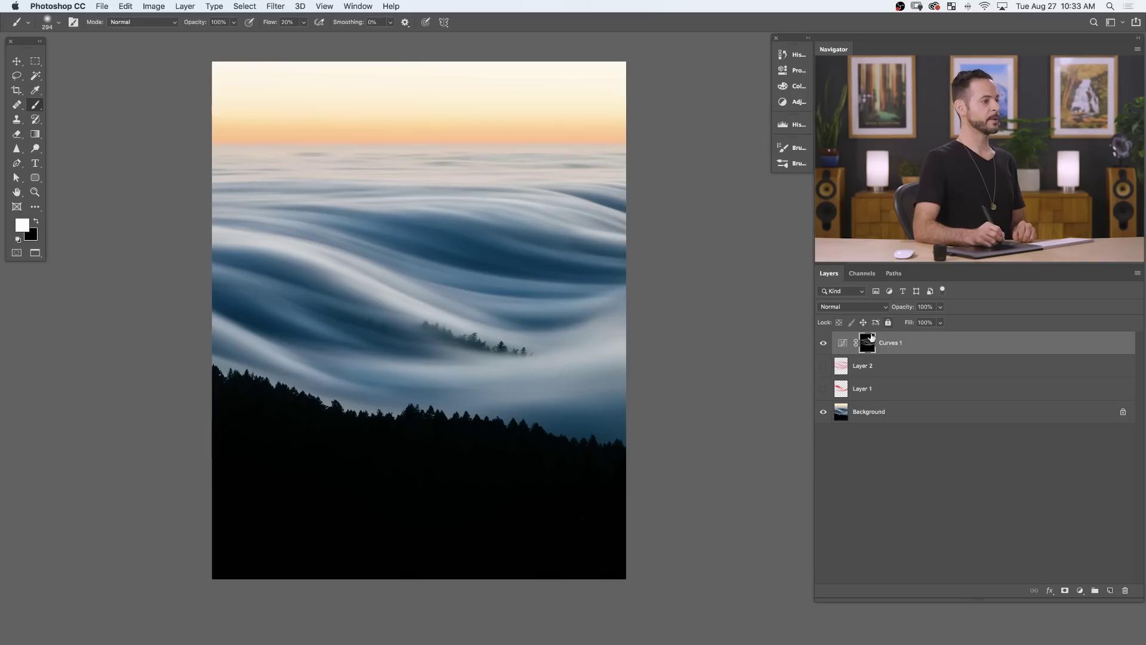
- Toggle Curves 1's visibility repeatedly to compare the fog with and without brightening
left_click(823, 344)
left_click(823, 344)
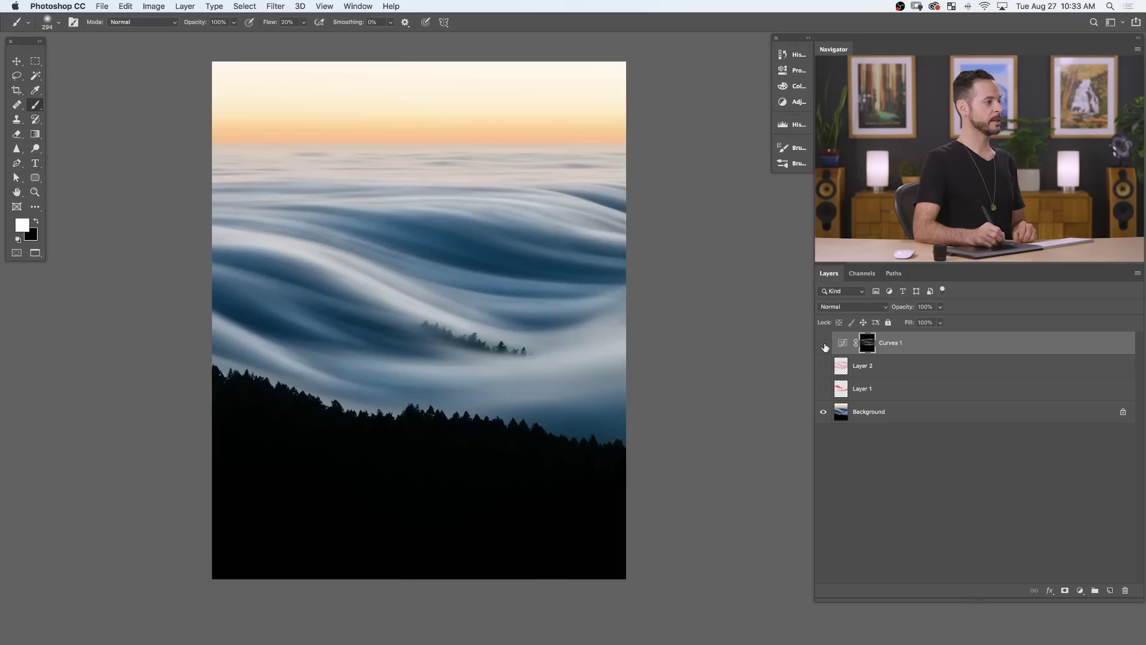
left_click(823, 345)
left_click(824, 345)
left_click(824, 345)
left_click(824, 345)
left_click(823, 345)
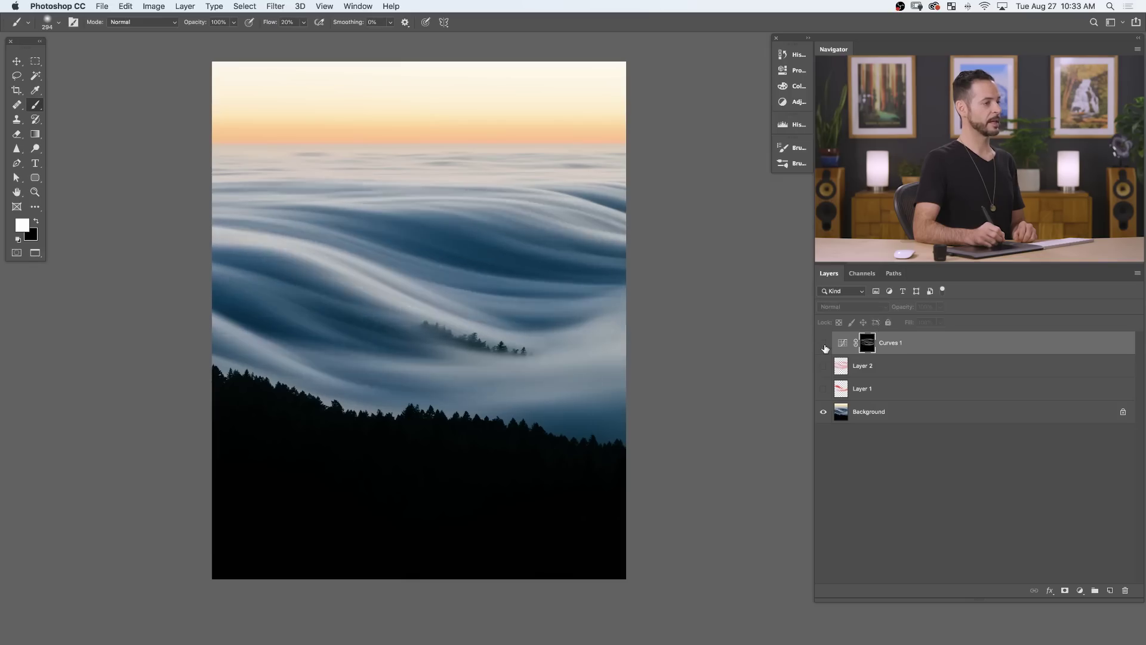
left_click(824, 344)
left_click(823, 344)
left_click(824, 344)
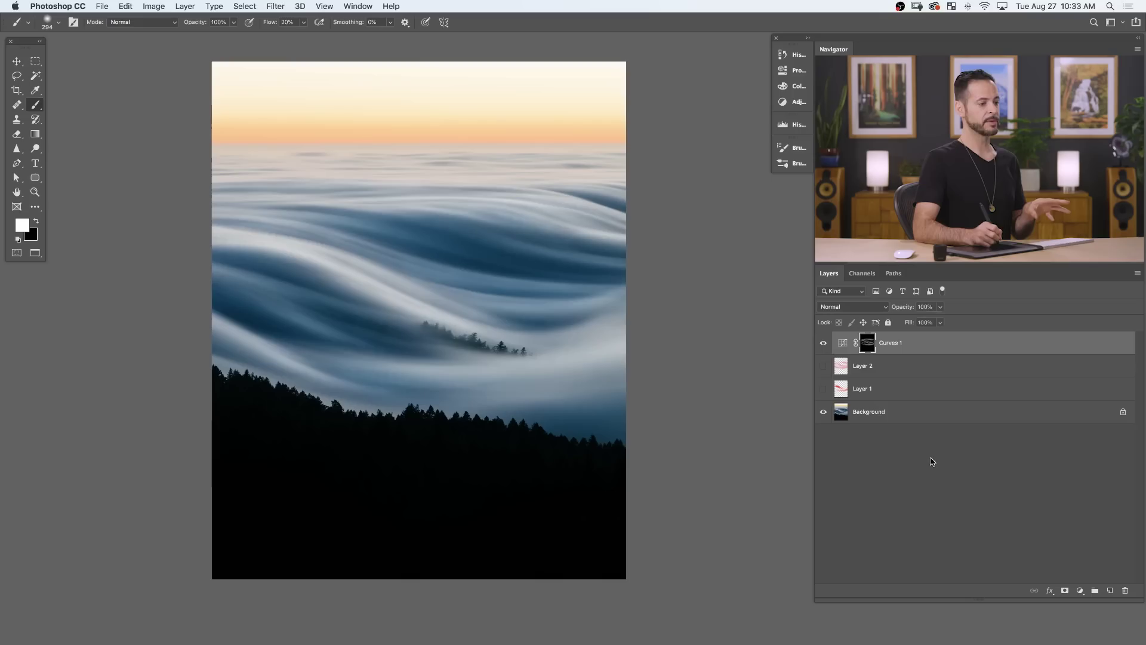
- Add a darkening Curves 2 layer, invert its mask to black, and set the brush to 438 px
left_click(1080, 590)
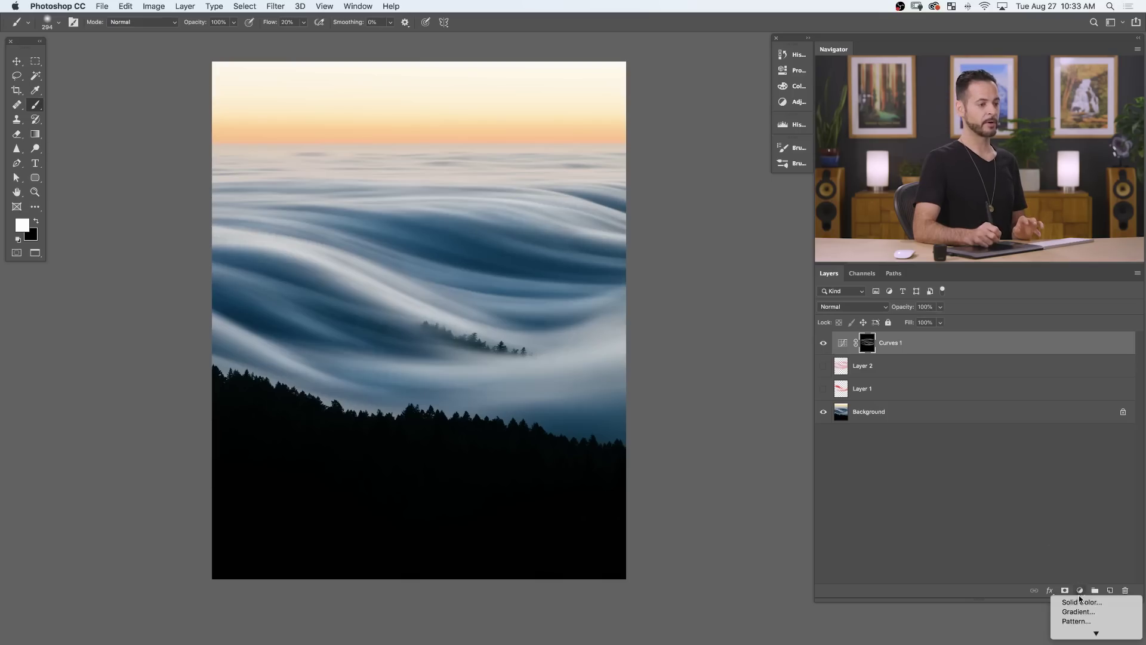
left_click(1079, 549)
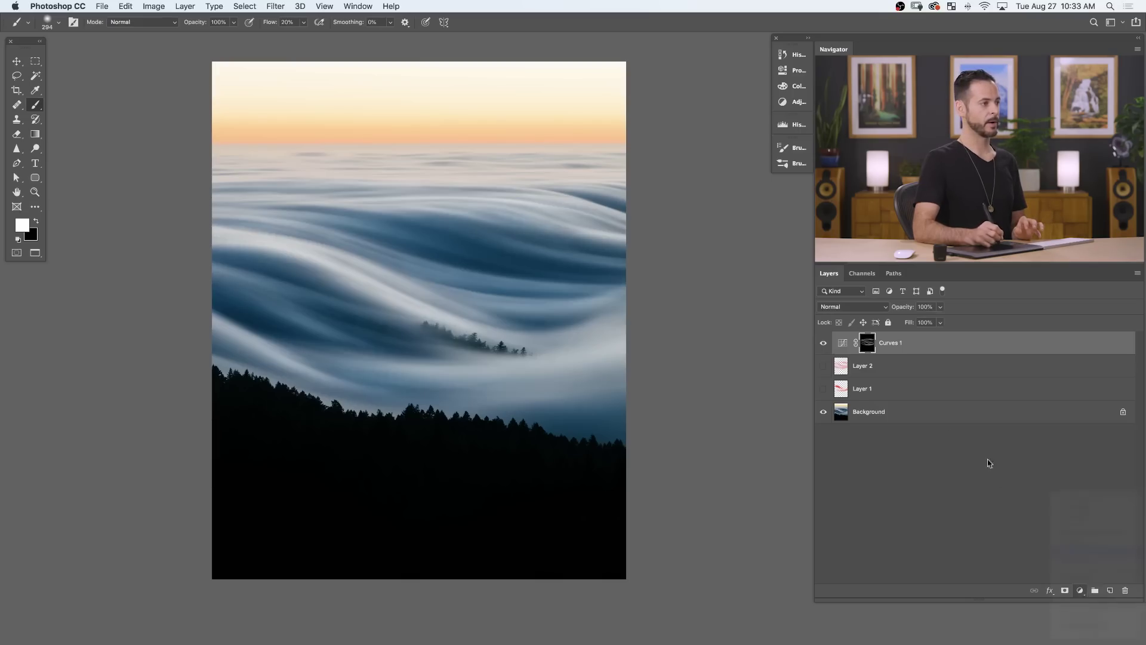
left_click_drag(697, 165, 711, 181)
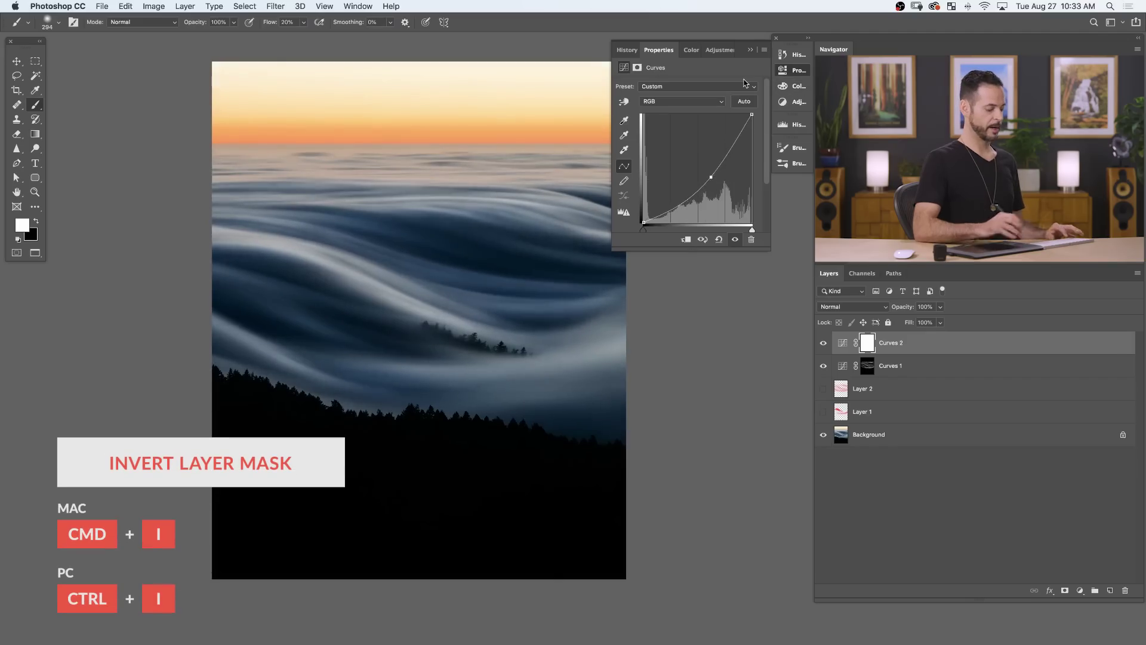
key("super+i")
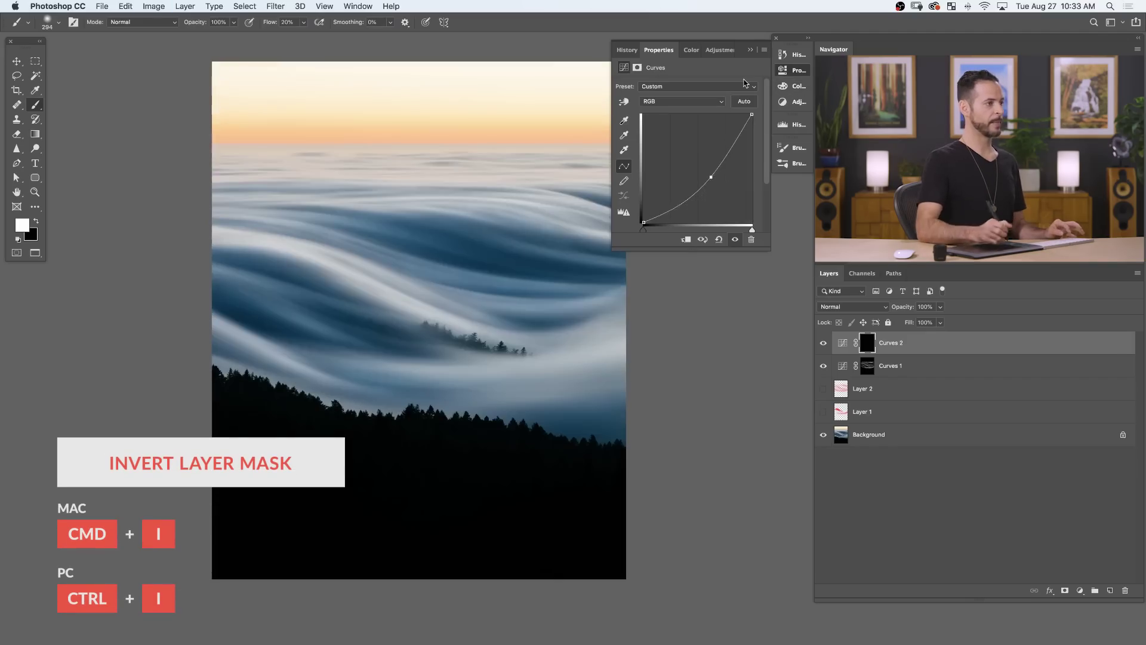
left_click(787, 70)
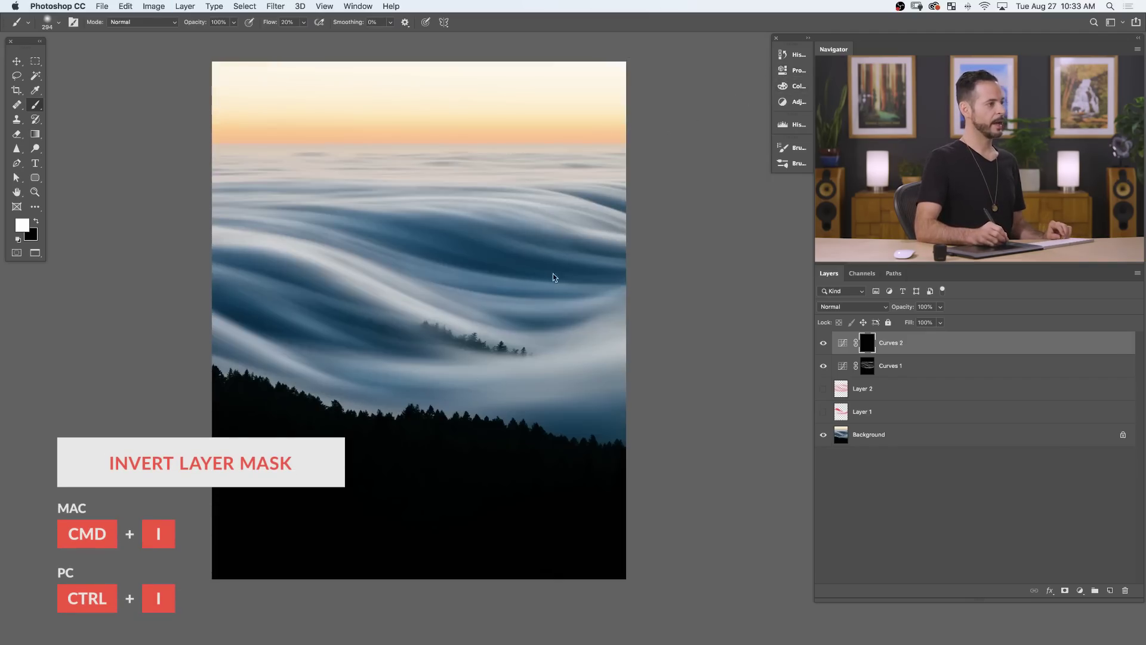
left_click_drag(538, 276, 560, 266)
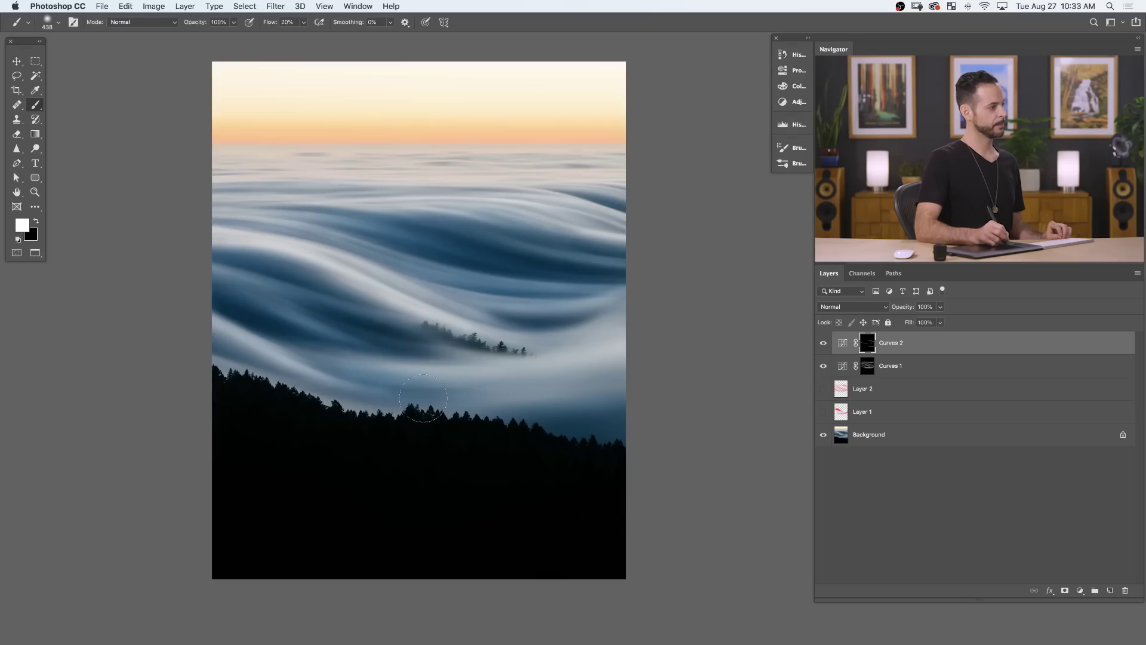
- Paint white into the Curves 2 mask over the fog troughs, shrinking the brush to 365 then 223 px
left_click_drag(474, 387, 469, 386)
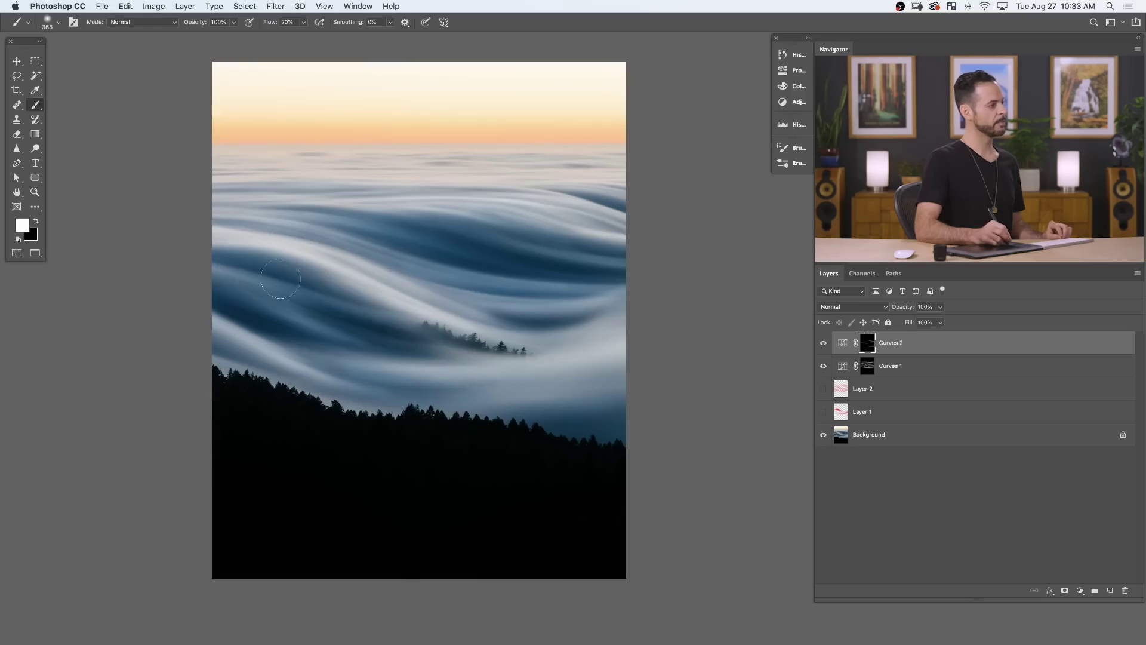
left_click_drag(344, 226, 346, 221)
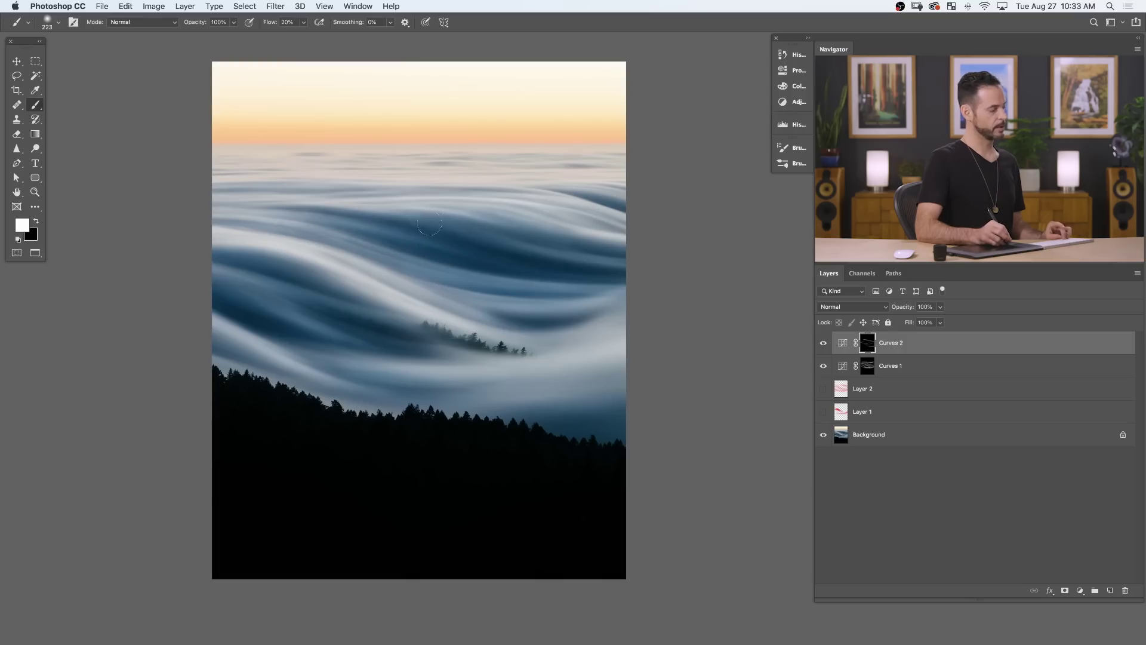
key("x")
key("x")
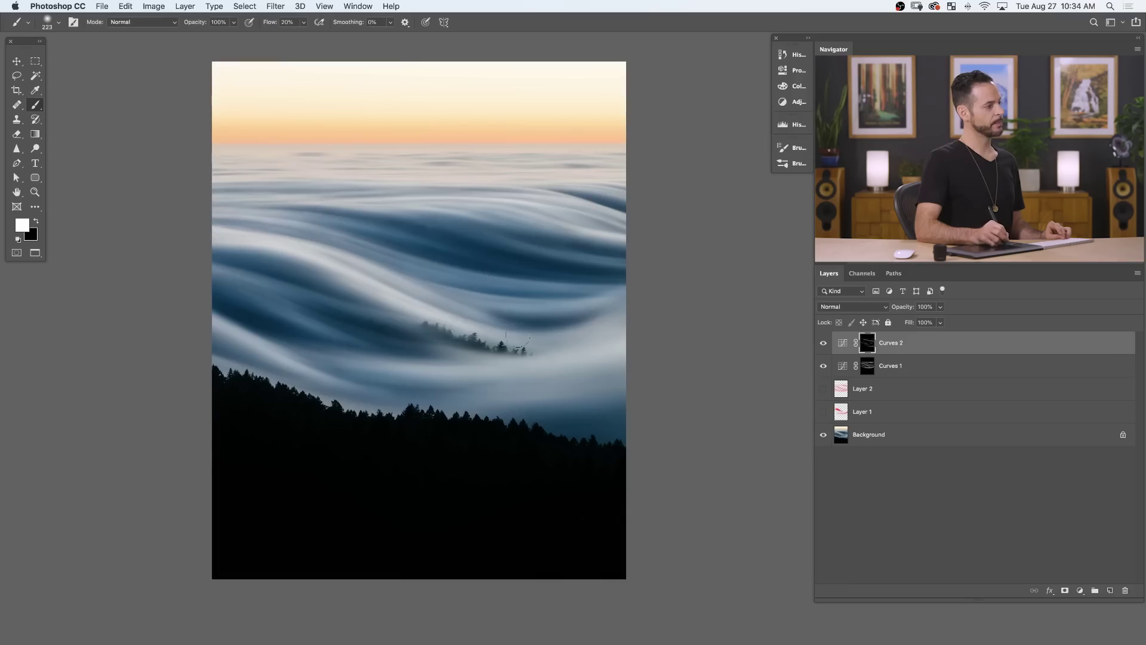
key("x")
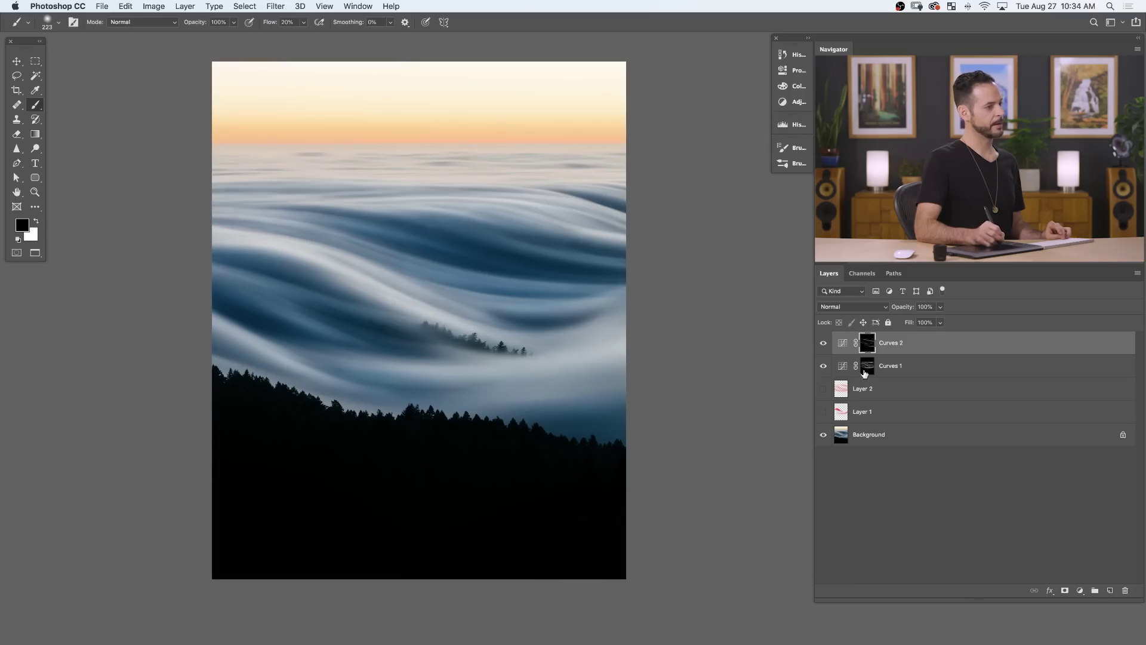
- Select the Curves 1 mask, switch to white, and paint the upper fog waves with a 332 px brush
left_click(834, 367)
key("x")
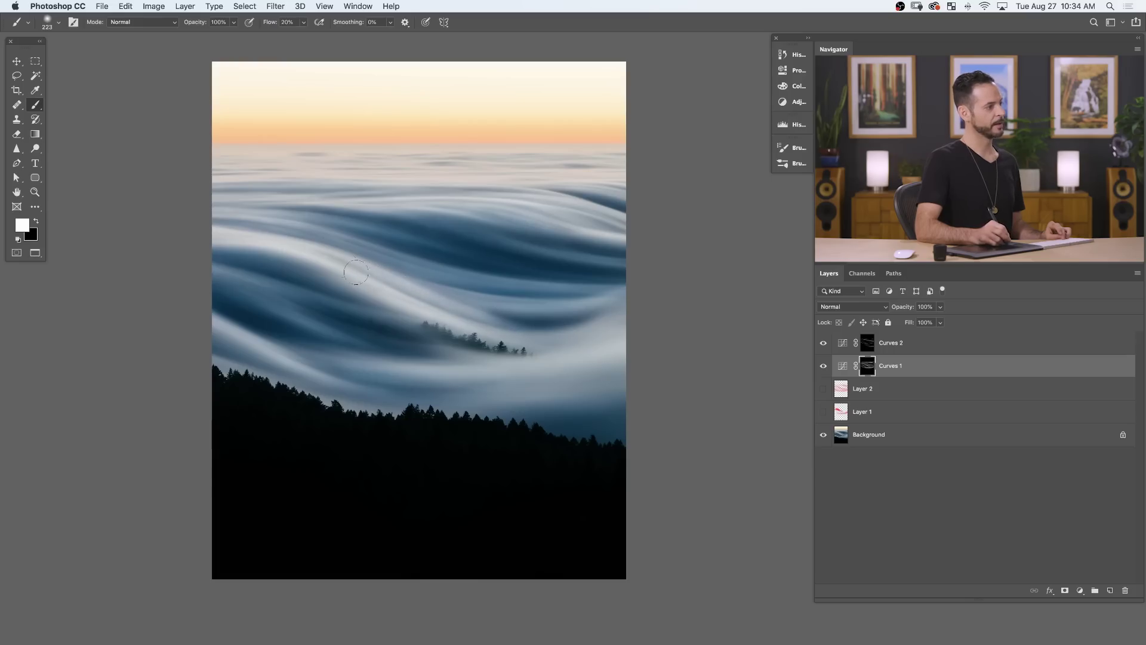
key("alt+bracketright")
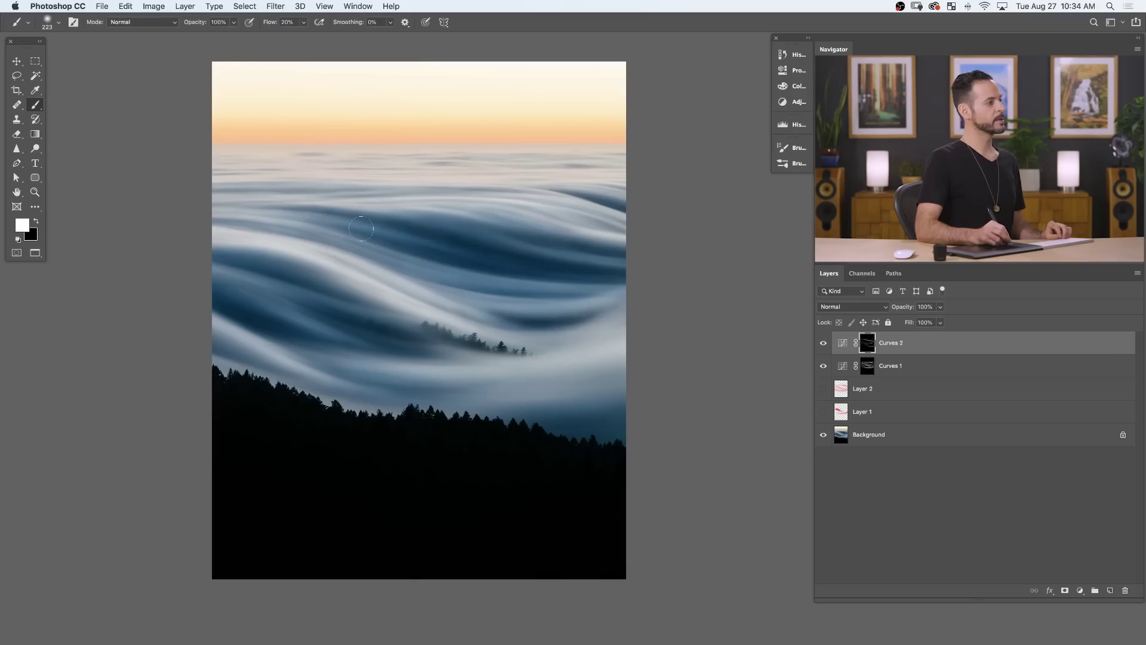
left_click(867, 368)
left_click_drag(400, 226, 430, 225)
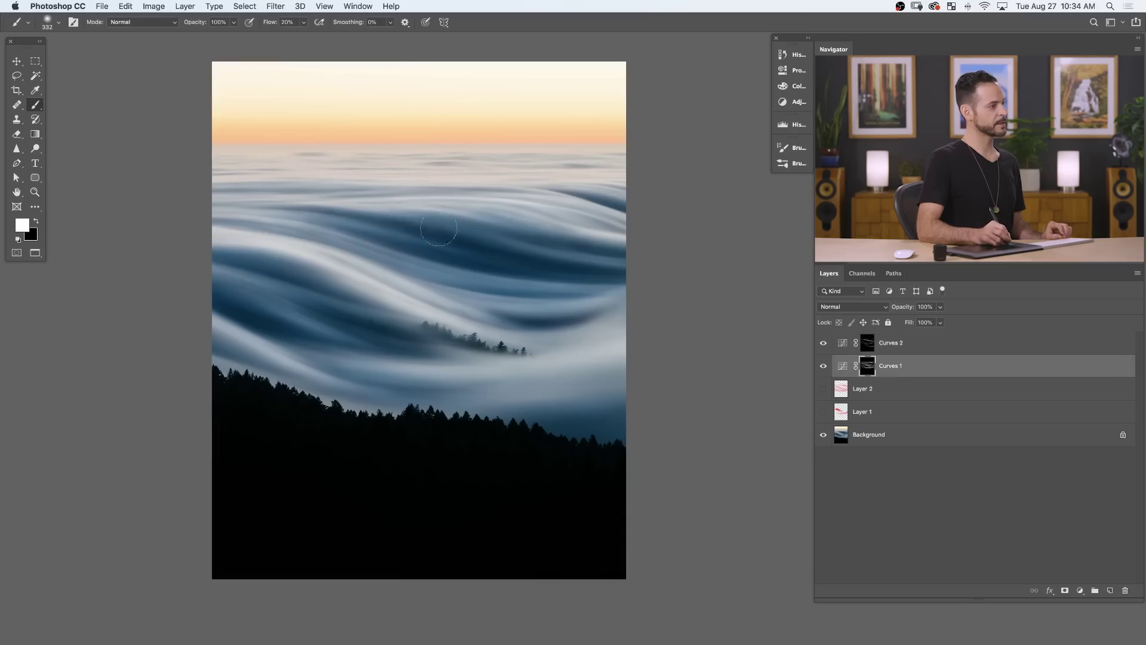
left_click(823, 344)
left_click(824, 366)
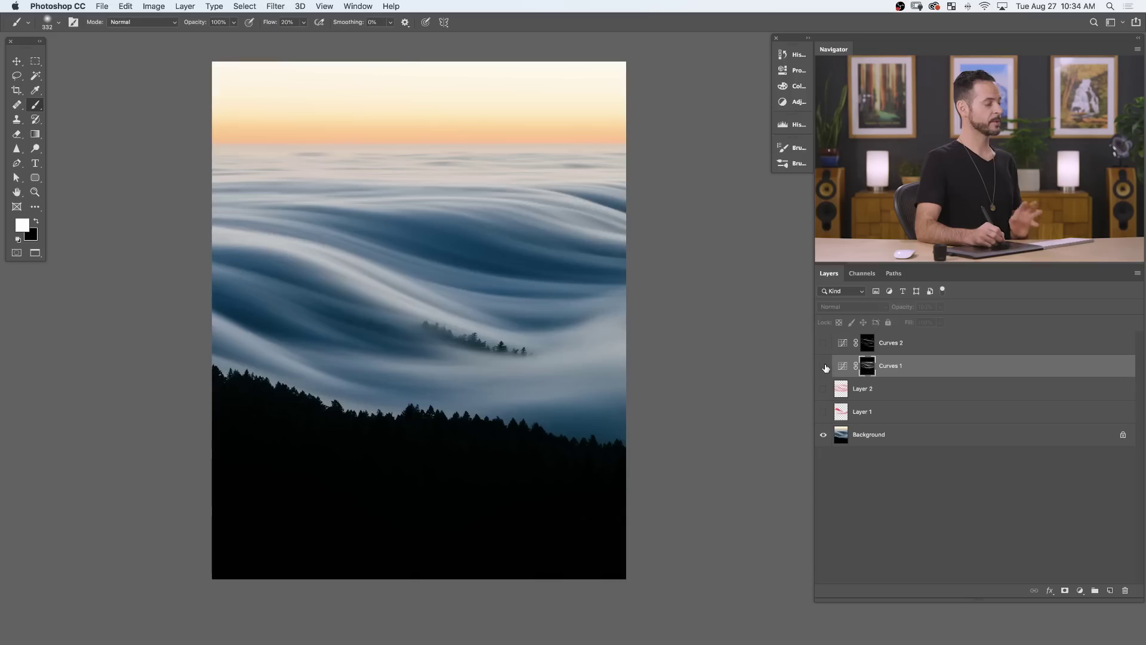
left_click_drag(825, 367, 824, 346)
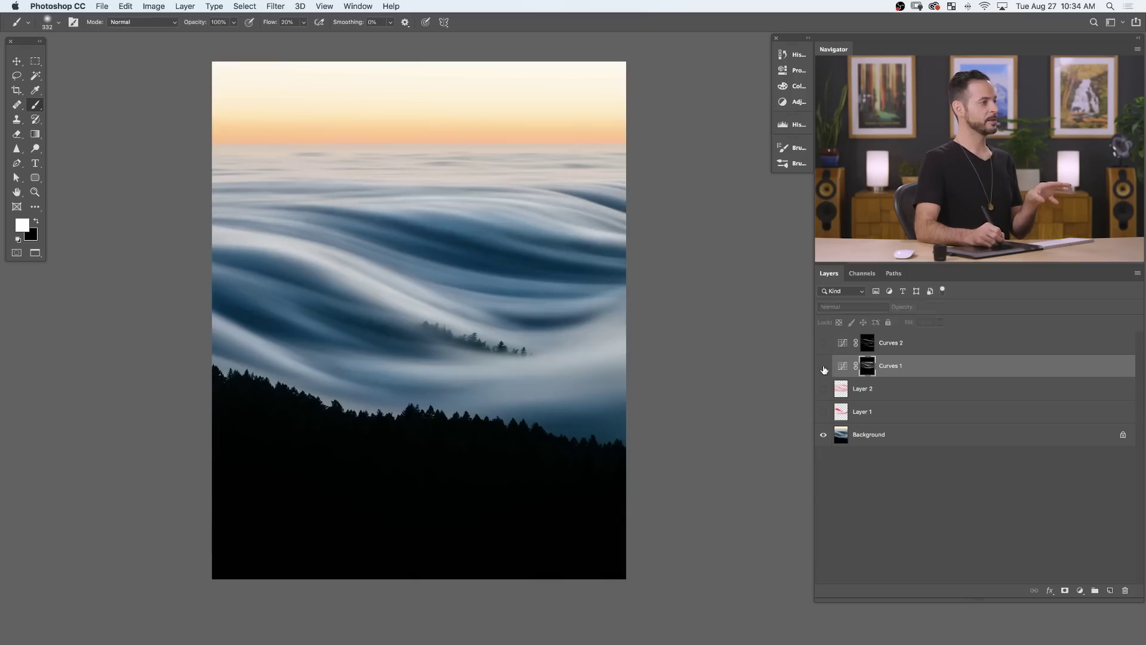
left_click(823, 367)
left_click(823, 344)
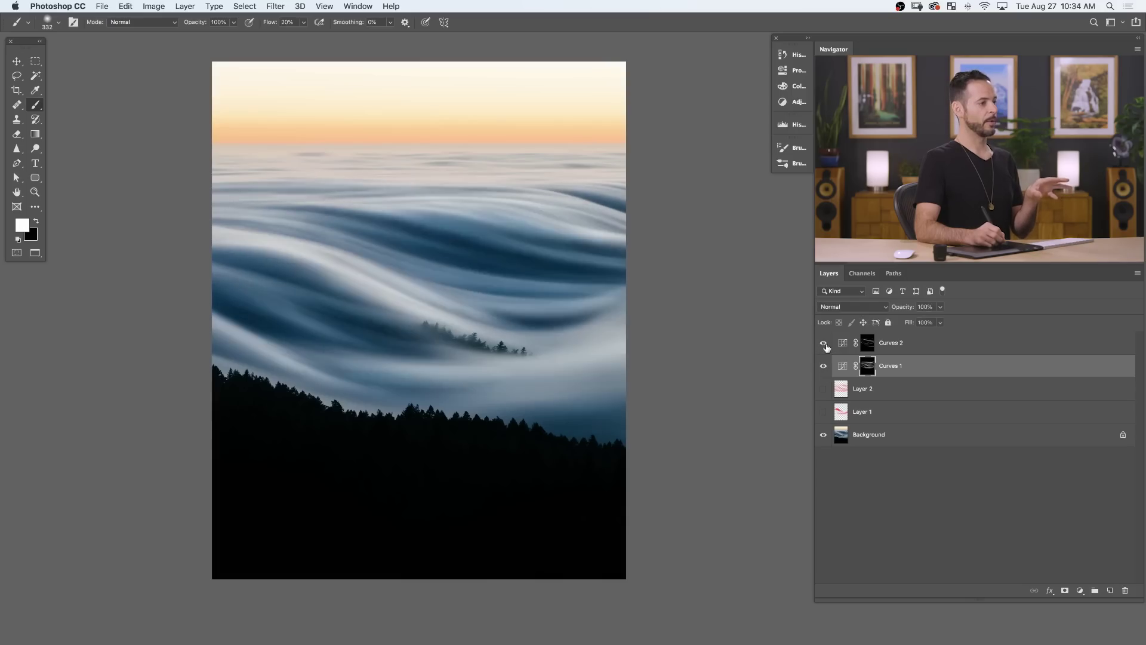
left_click(825, 345)
left_click(823, 345)
left_click(823, 346)
left_click(823, 346)
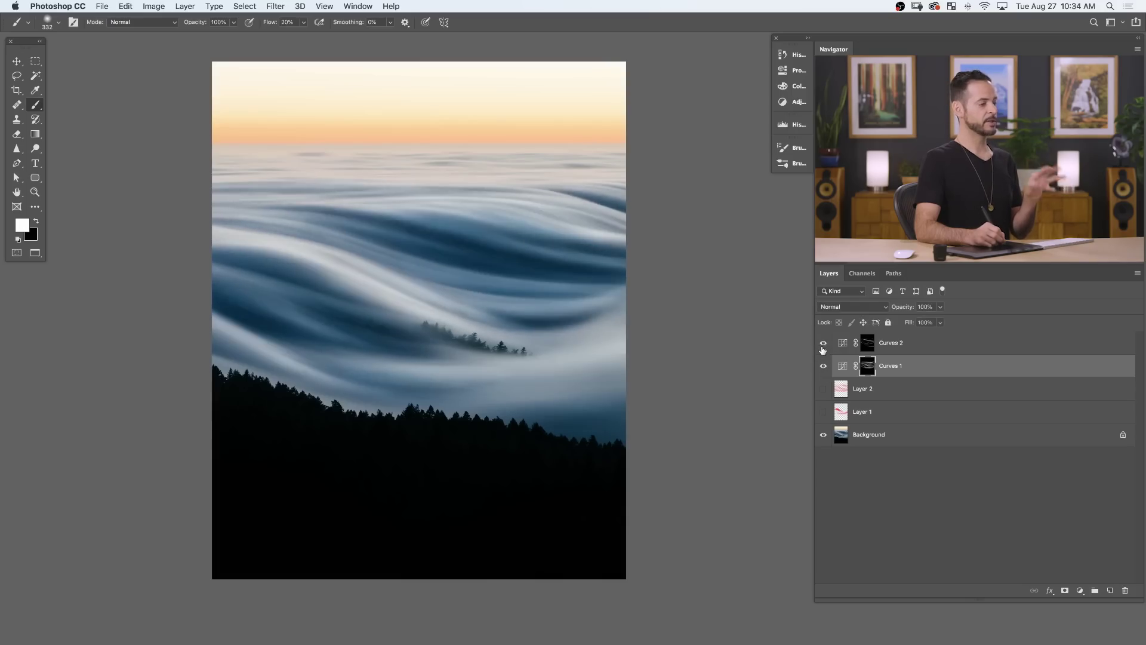
left_click(827, 346)
left_click(826, 349)
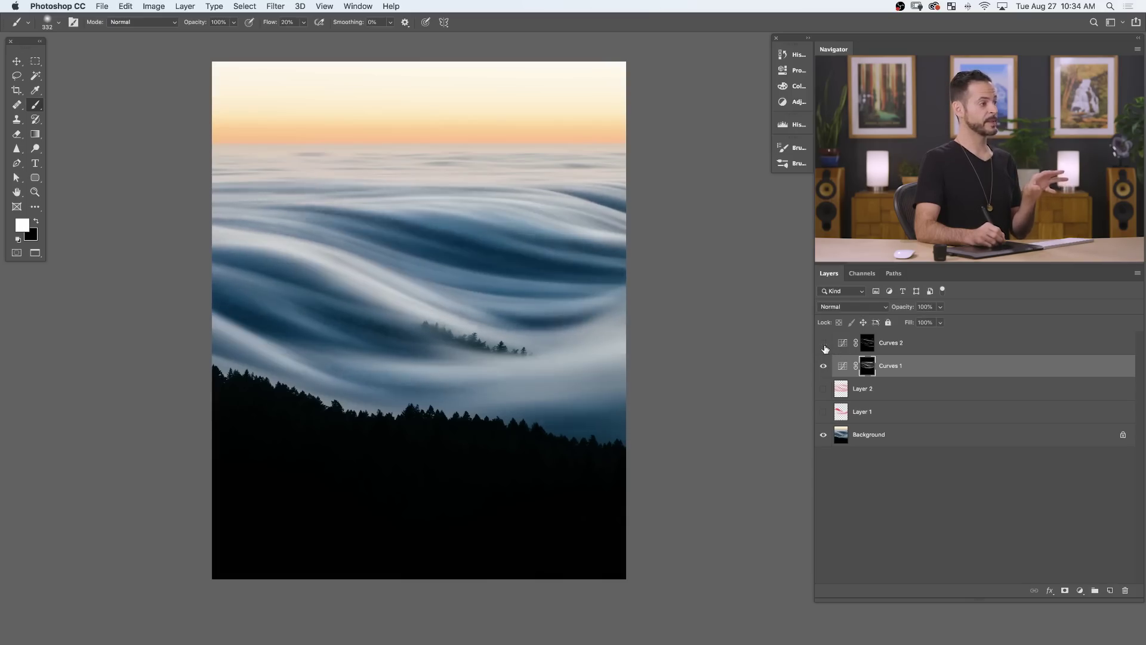
left_click(824, 350)
left_click(823, 352)
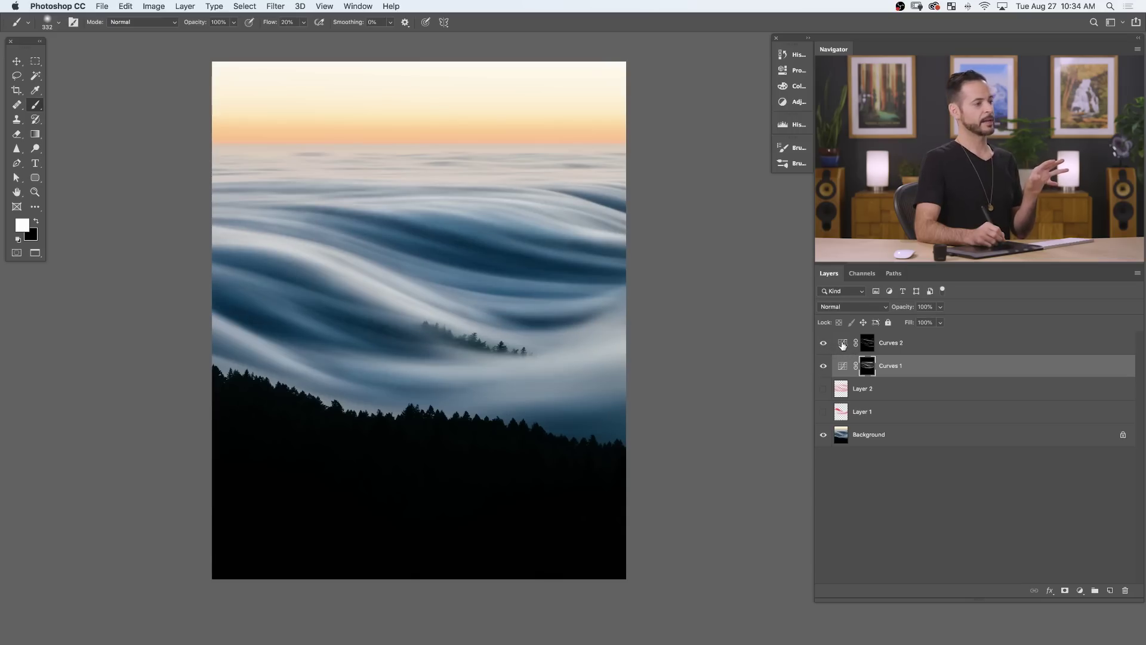
double_click(844, 344)
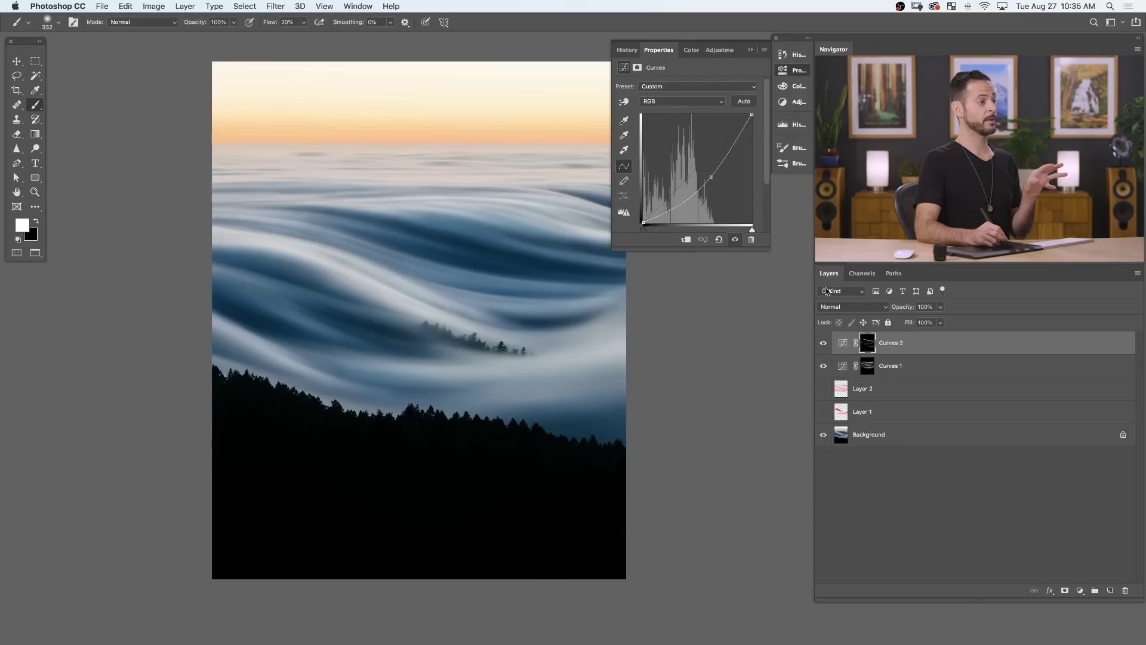
- Flatten the Curves 2 darkening curve and pull the Curves 1 brightening point down for subtler effects
left_click_drag(712, 176, 711, 161)
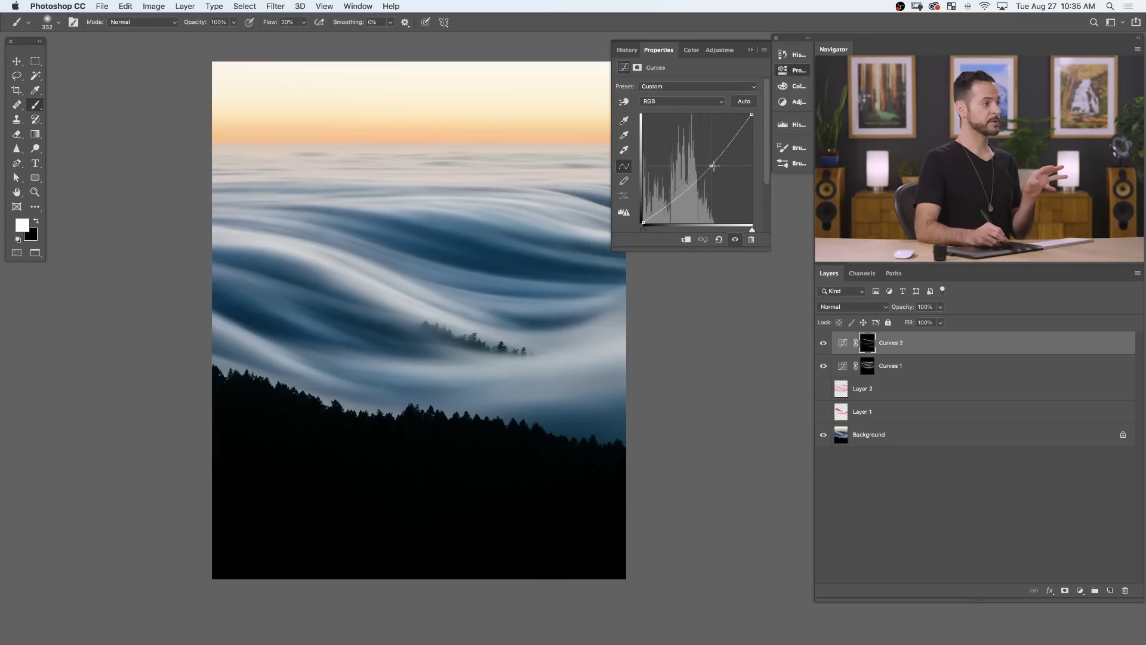
left_click(843, 366)
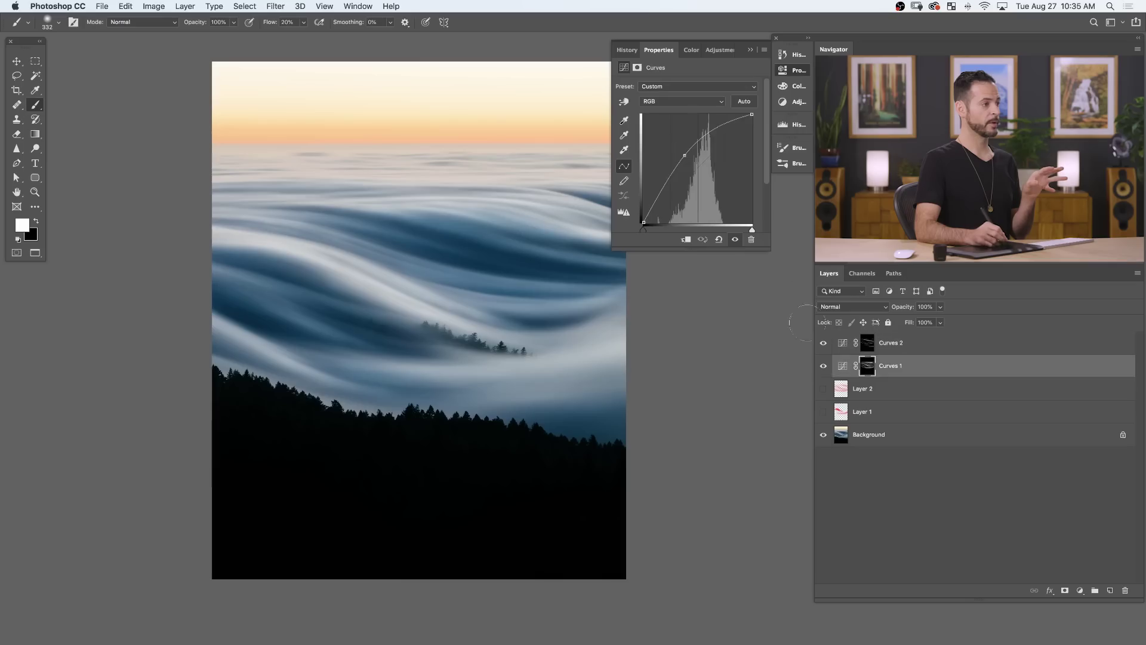
mouse_move(686, 155)
left_mouse_down()
mouse_move(733, 192)
mouse_move(692, 155)
left_mouse_up()
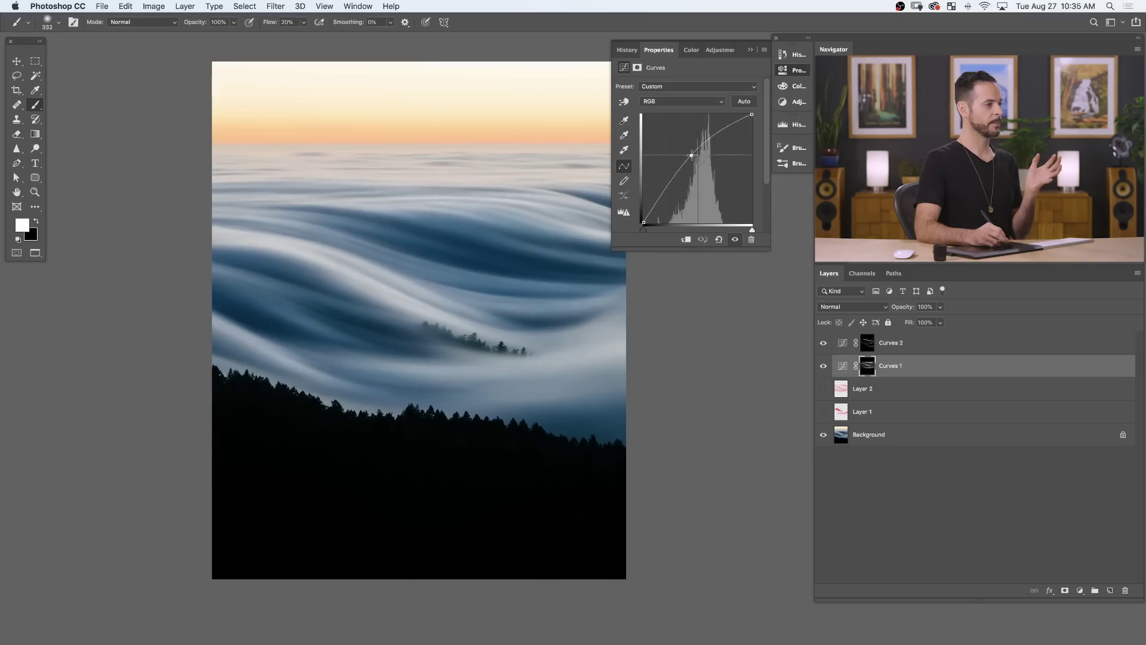
left_click(799, 71)
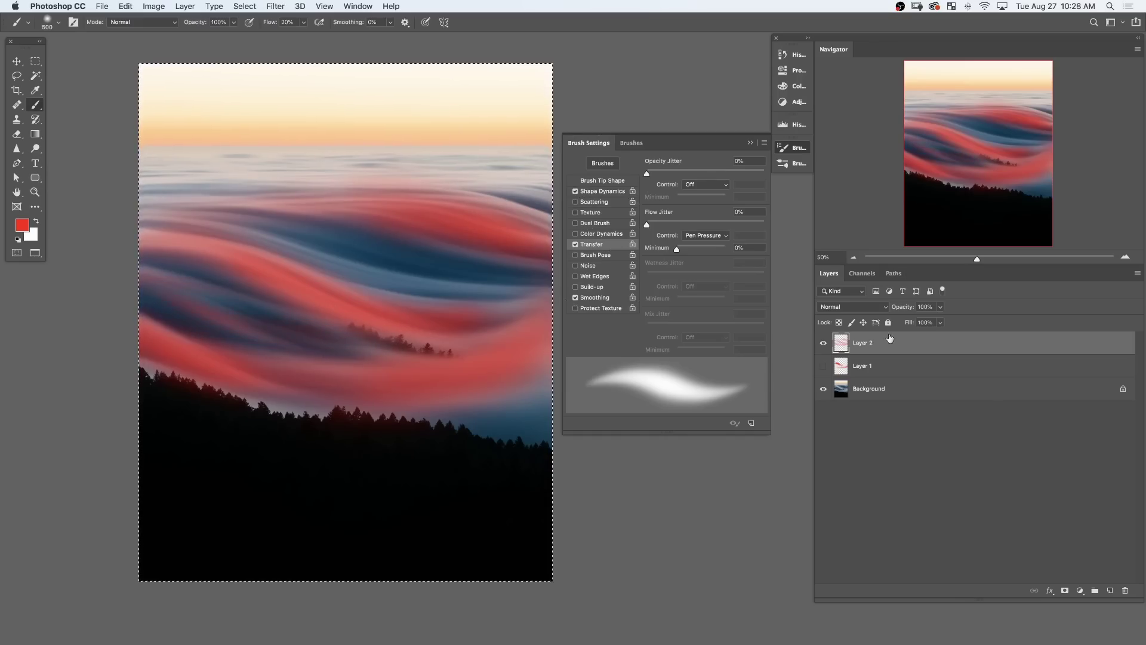
- Turn off Layer 2's visibility and turn on Layer 1 to reveal its solid red bands
left_click(822, 344)
left_click(823, 365)
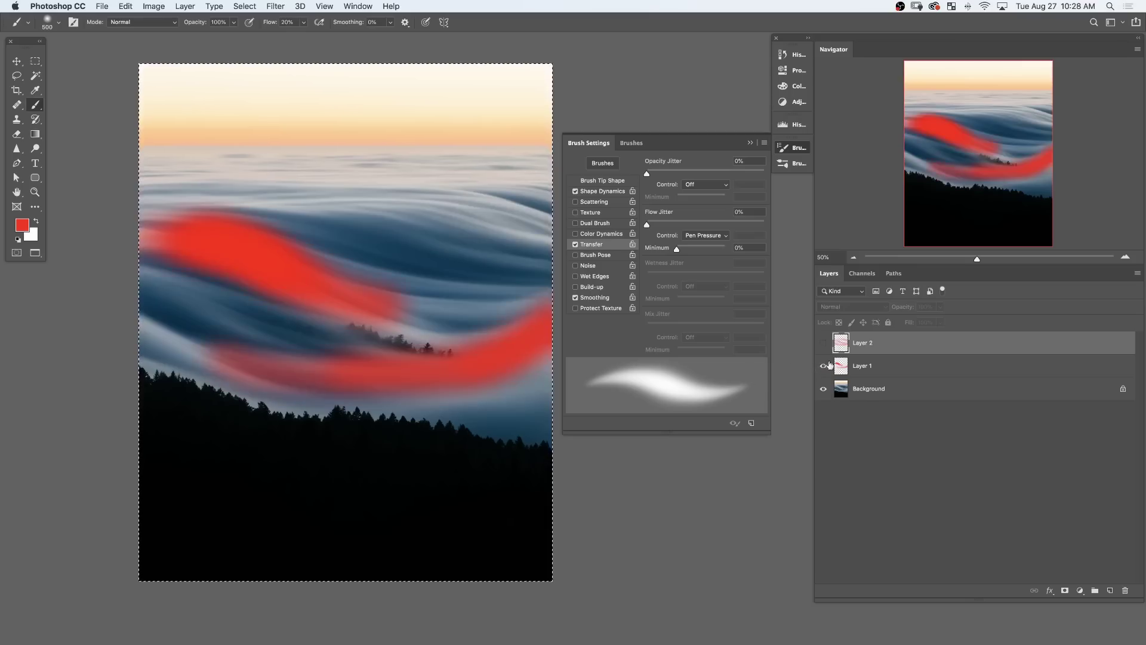